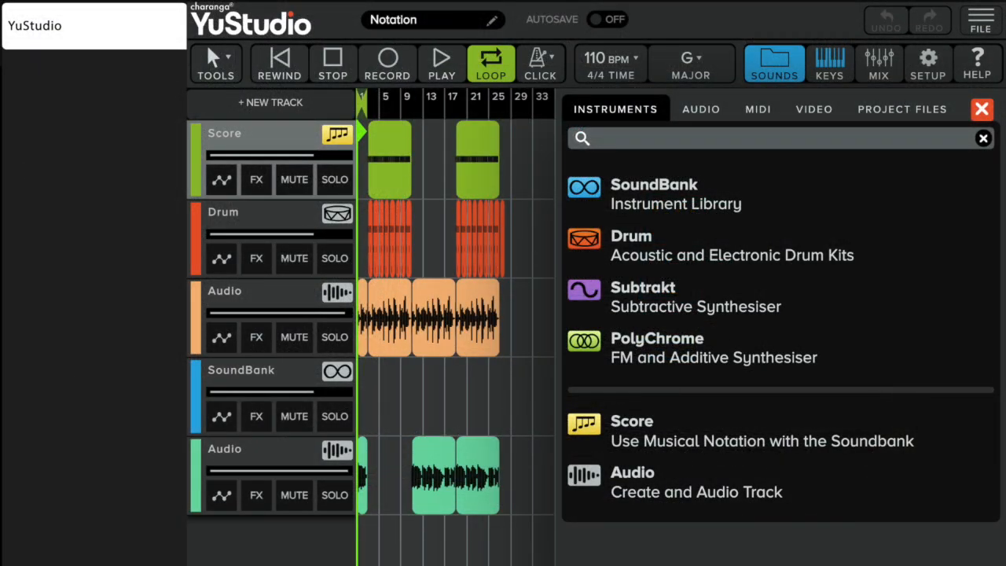
# Step: Open the YuStudio Tutorial Videos lesson from the Creative Tools page
pyautogui.click(700, 109)
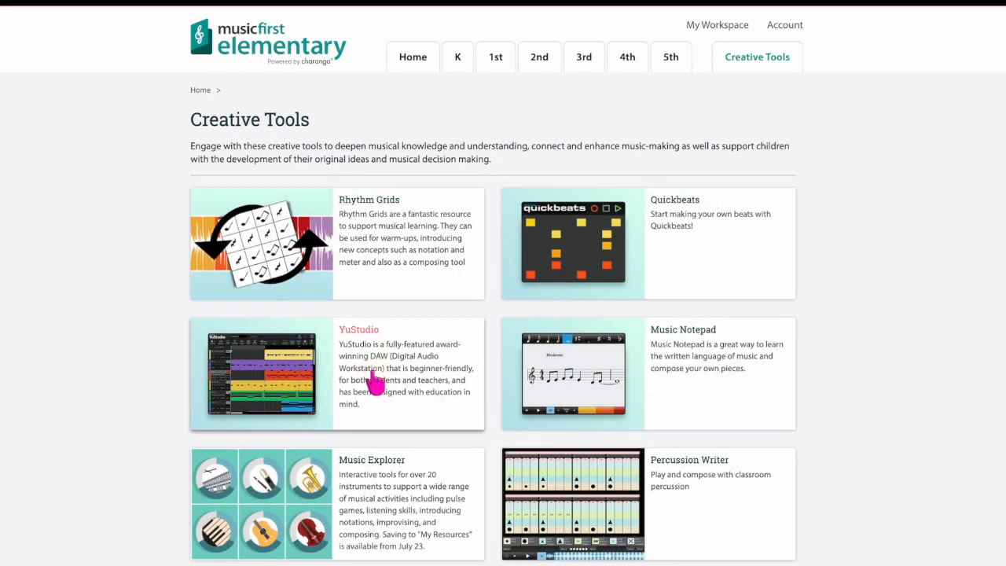
pyautogui.click(375, 382)
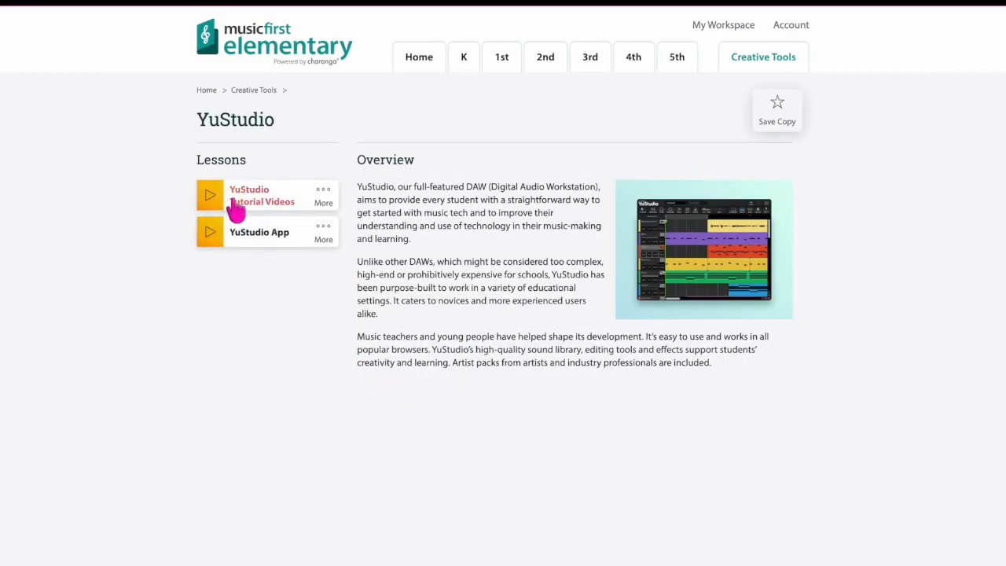
pyautogui.click(236, 203)
pyautogui.click(287, 512)
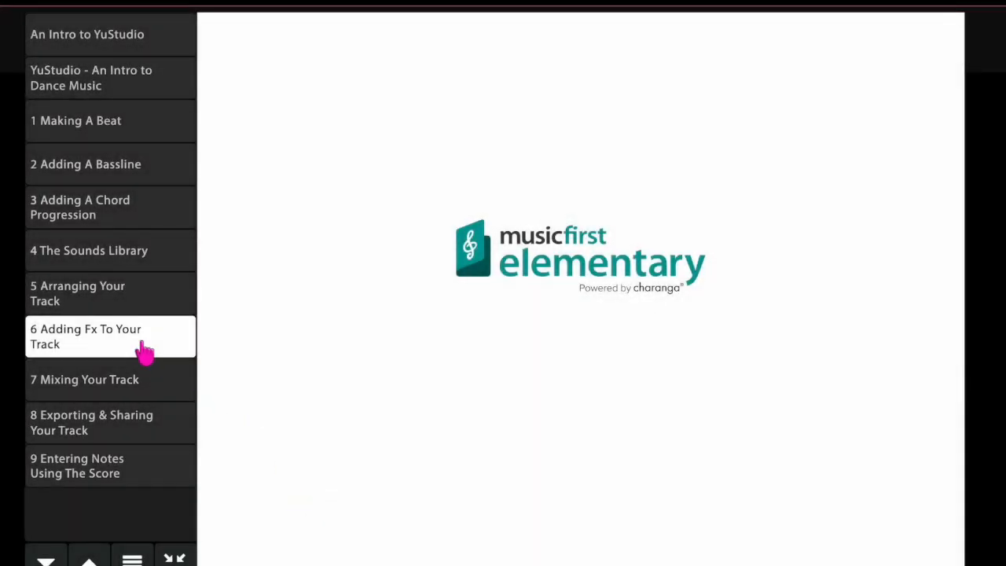
# Step: Browse through the tutorial videos in the lesson list
pyautogui.click(102, 129)
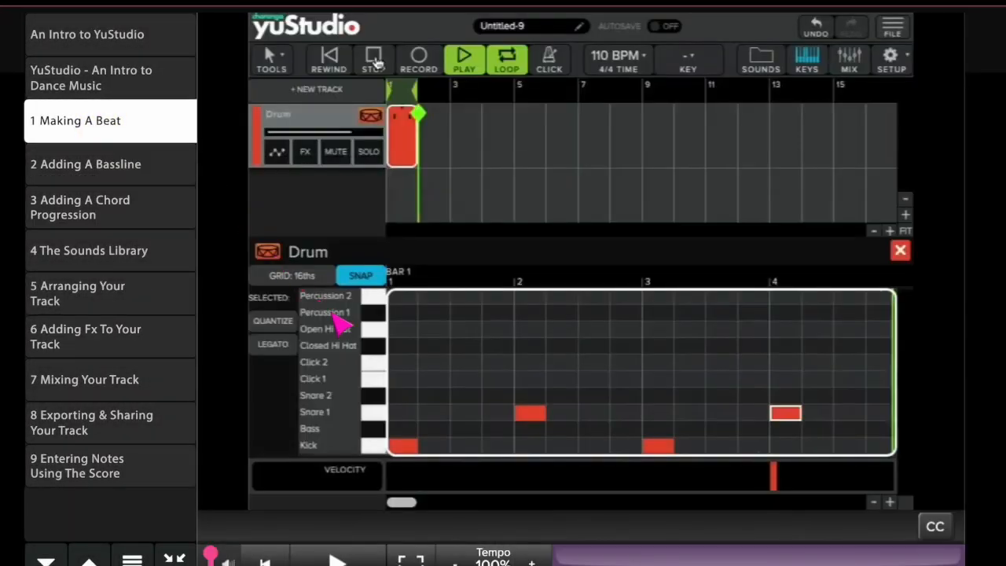
pyautogui.click(130, 179)
pyautogui.click(122, 208)
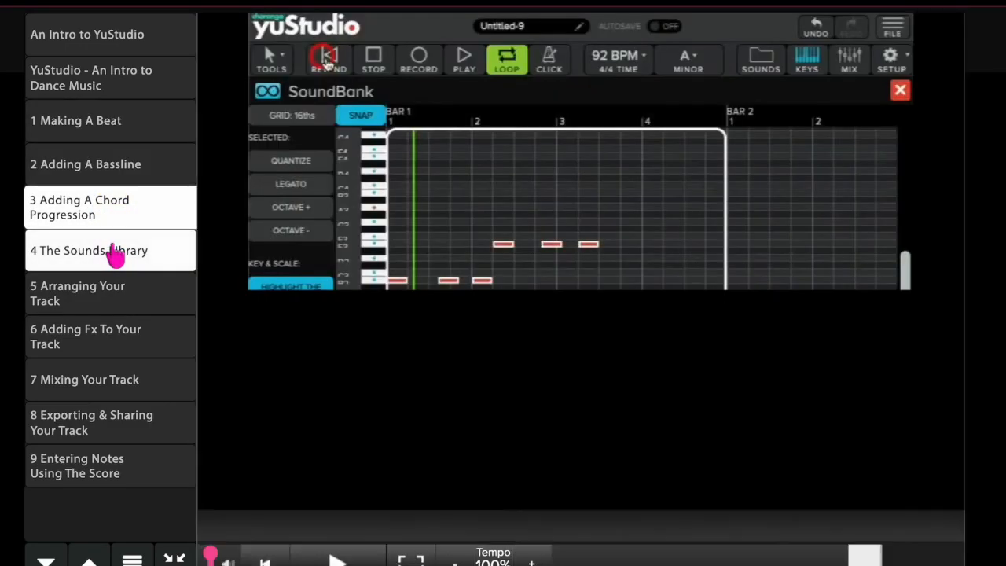
pyautogui.click(114, 252)
pyautogui.click(128, 330)
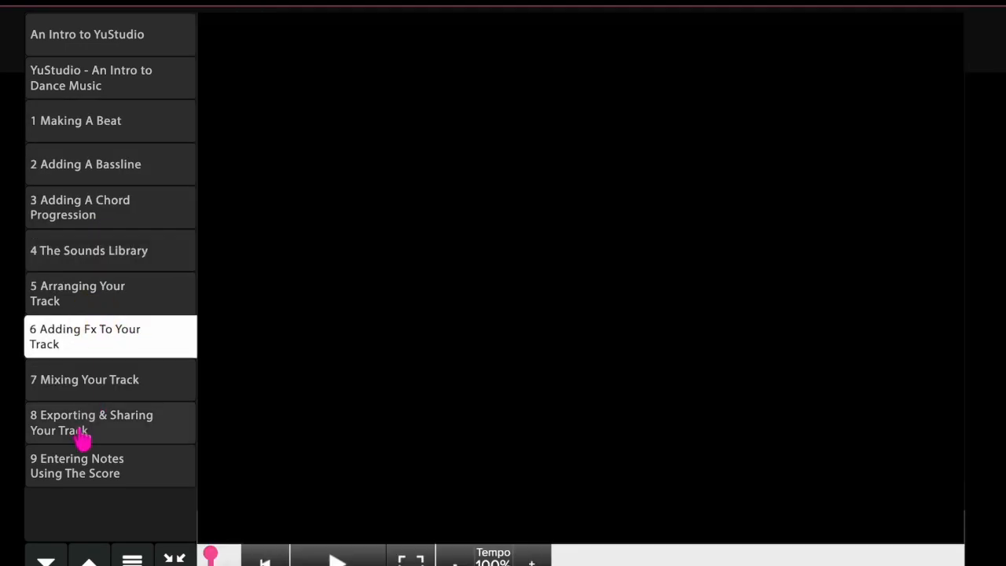
pyautogui.click(72, 462)
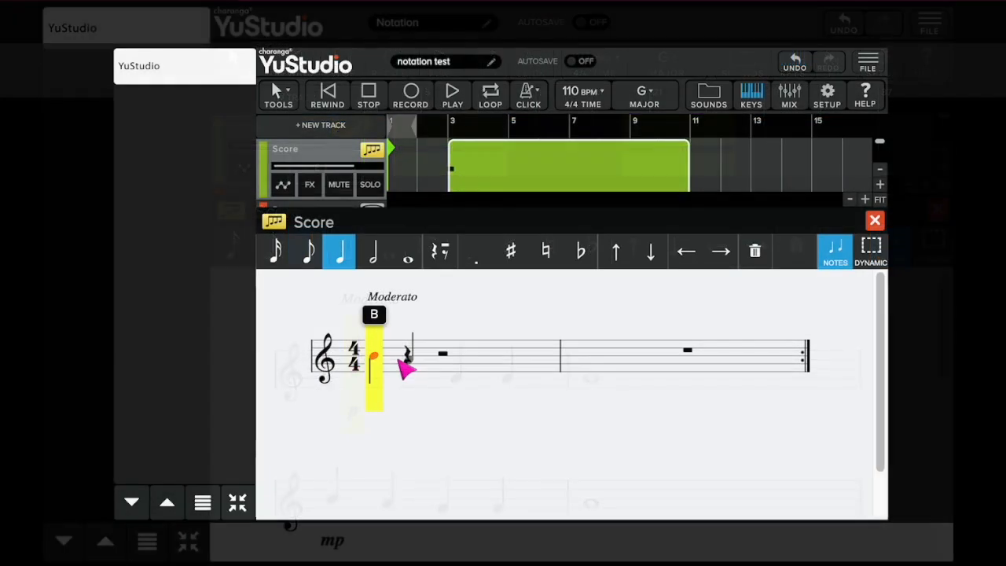
pyautogui.click(407, 360)
pyautogui.click(468, 365)
pyautogui.click(506, 365)
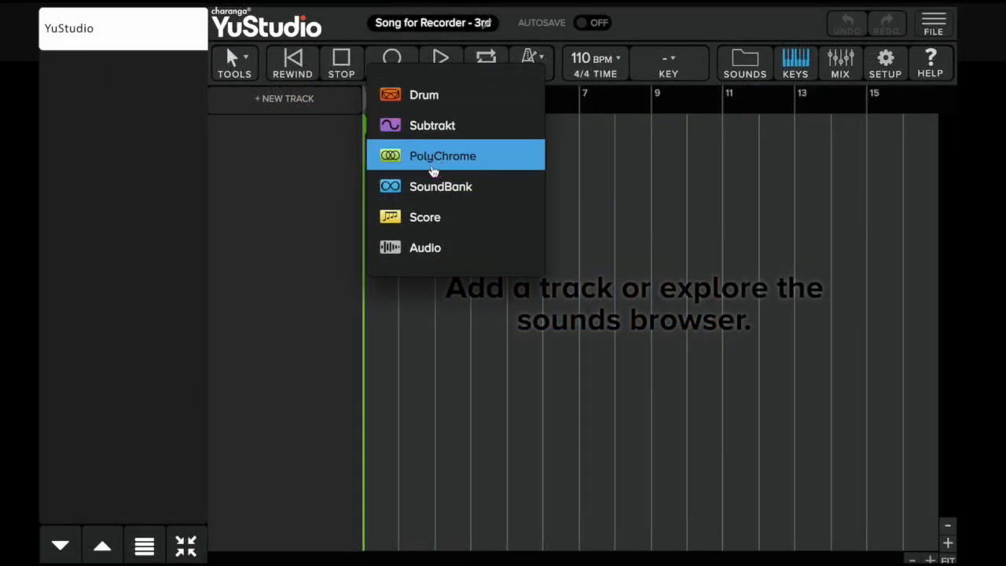
# Step: Add a Score track and change its instrument to Recorder from the Wind sounds
pyautogui.click(419, 217)
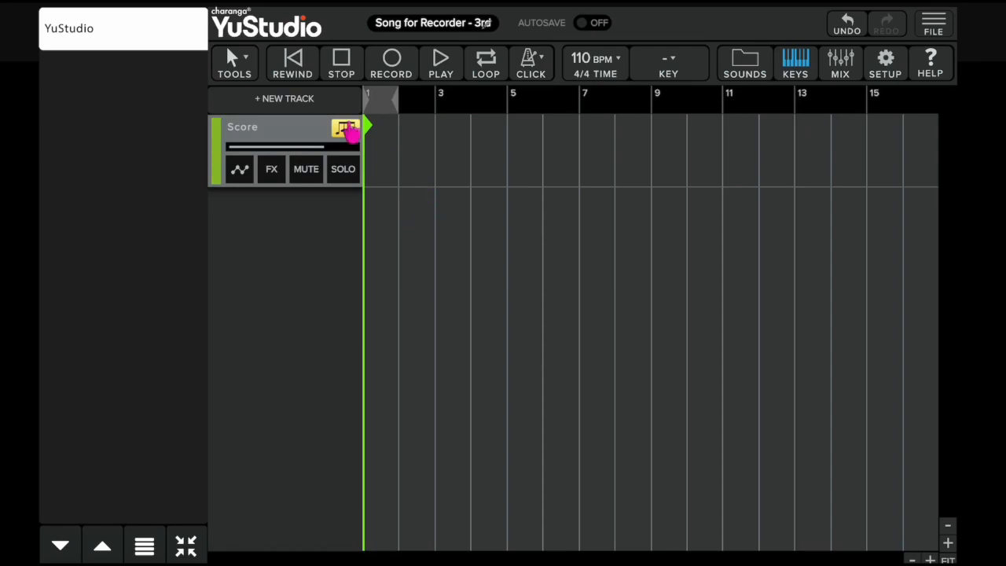
pyautogui.click(345, 129)
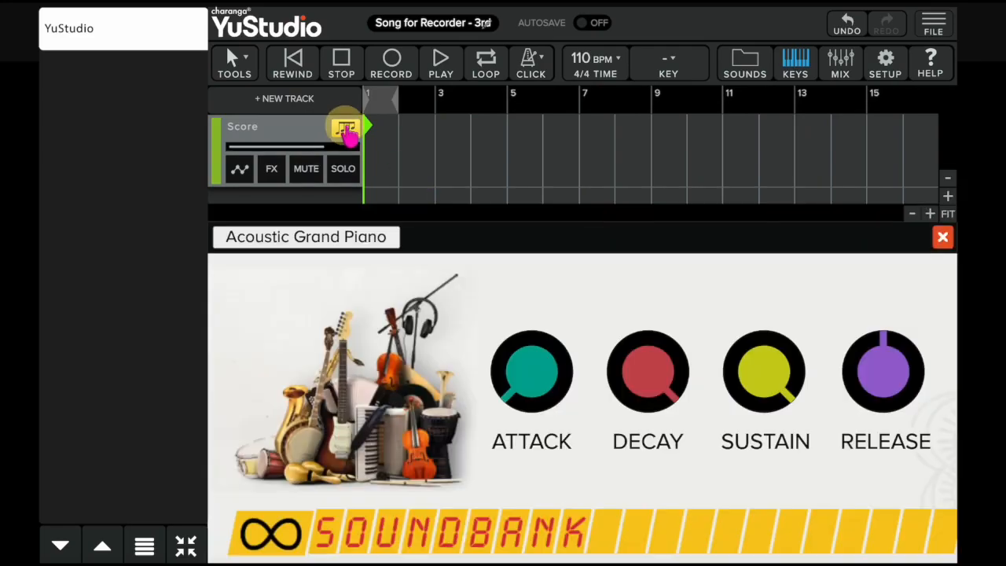
pyautogui.click(341, 242)
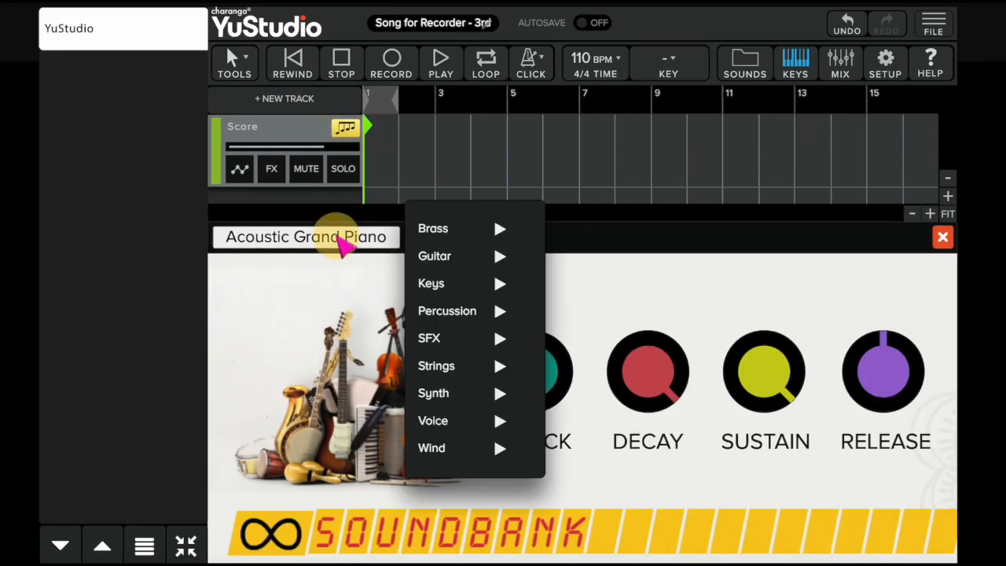
pyautogui.moveTo(487, 454)
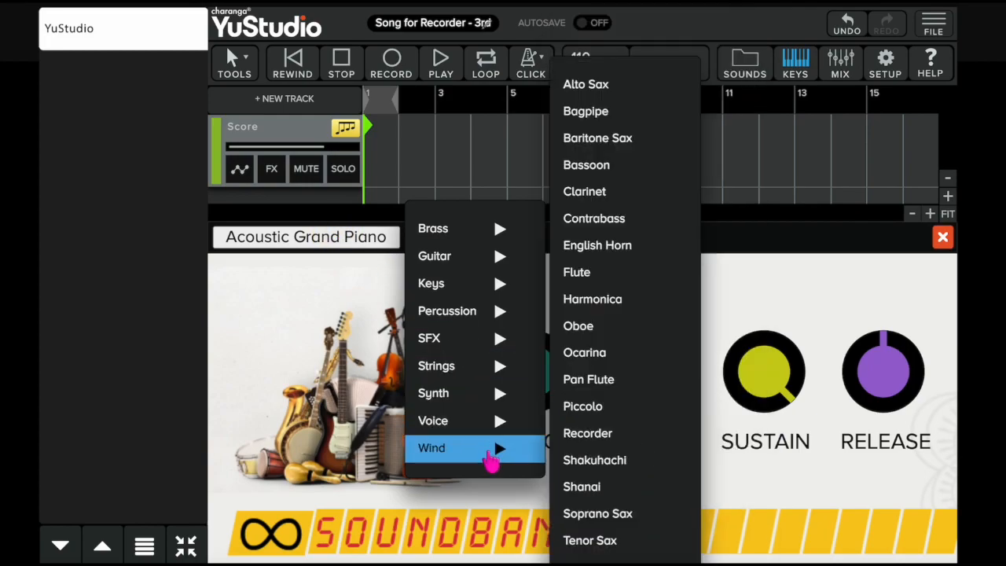
pyautogui.click(590, 438)
pyautogui.click(942, 237)
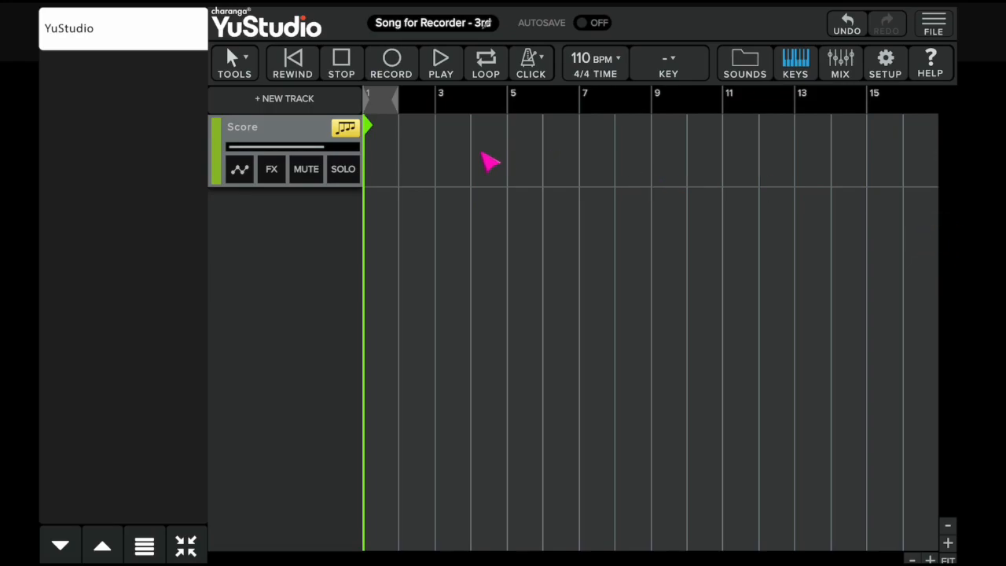
# Step: Create a score region from bar 3 to bar 11 and open it in the score editor
pyautogui.doubleClick(461, 161)
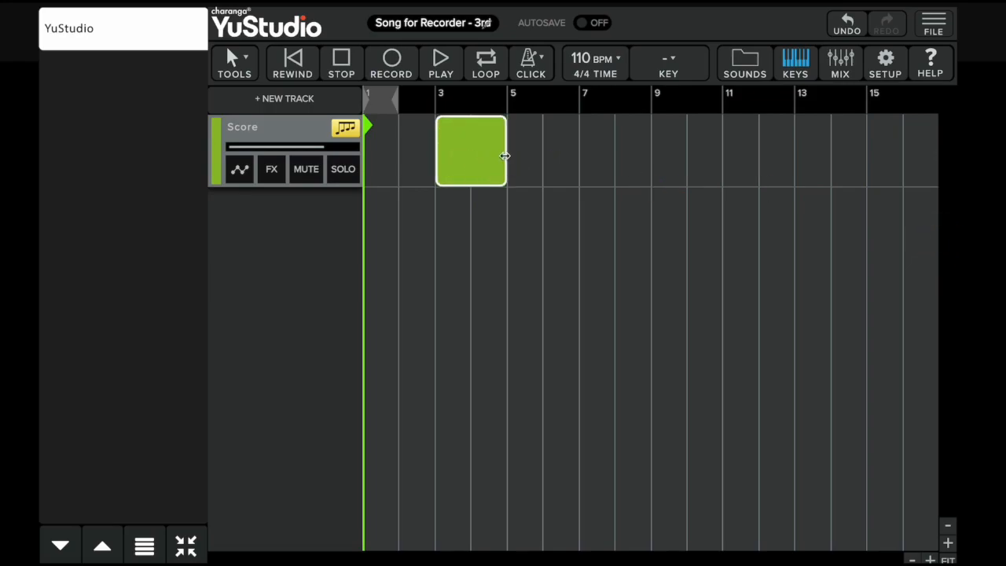
pyautogui.moveTo(504, 155); pyautogui.dragTo(723, 167)
pyautogui.doubleClick(631, 157)
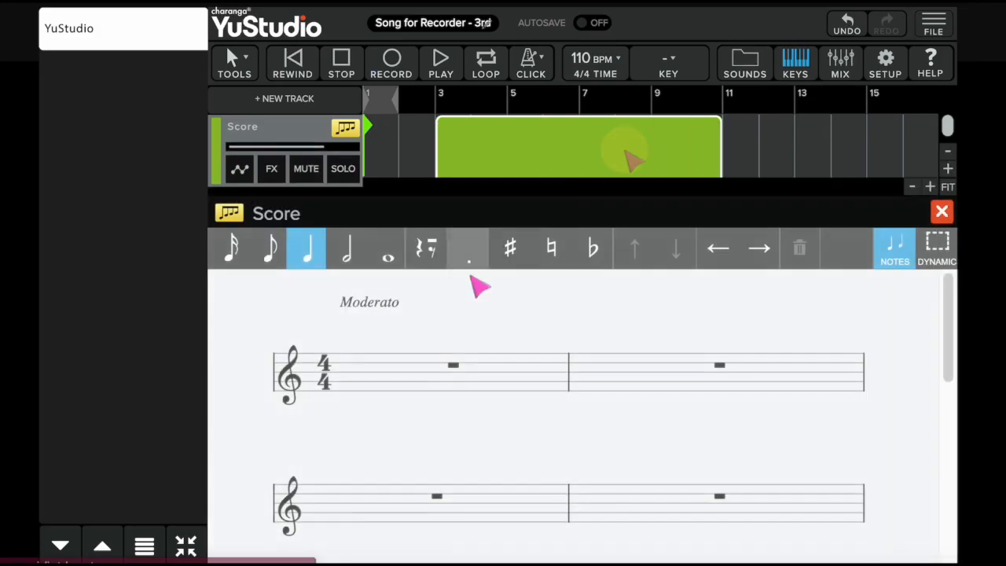
# Step: Enter four quarter notes in the first bar of the score and a whole note in the second bar
pyautogui.click(382, 344)
pyautogui.click(407, 341)
pyautogui.click(464, 344)
pyautogui.click(508, 343)
pyautogui.click(386, 248)
pyautogui.click(605, 352)
# Step: Enter four quarter notes in the next bar of the score followed by a whole note
pyautogui.click(307, 248)
pyautogui.click(319, 469)
pyautogui.click(378, 474)
pyautogui.click(438, 476)
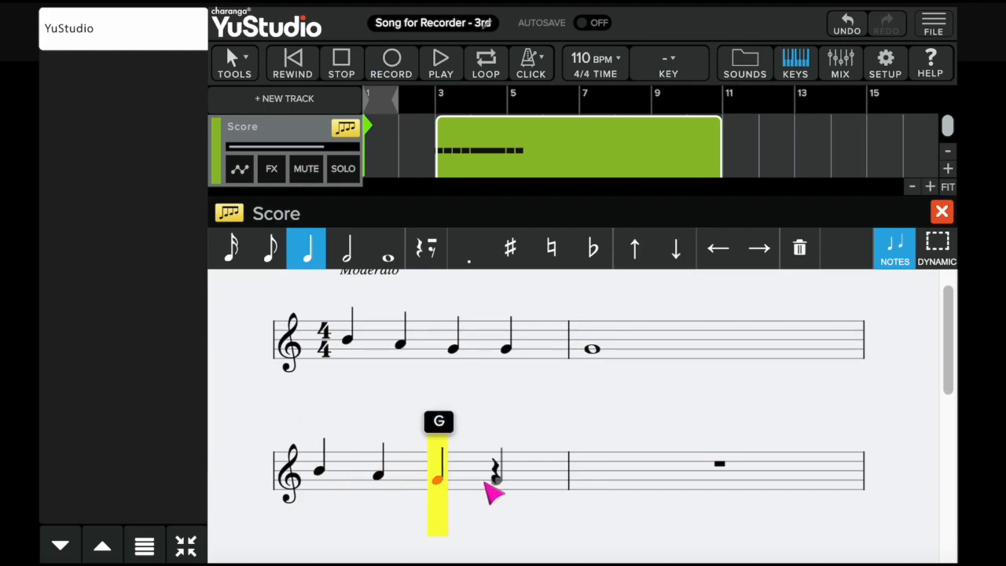
pyautogui.click(496, 479)
pyautogui.click(386, 248)
pyautogui.click(608, 480)
# Step: Enter another bar of four quarter notes followed by whole notes in the next two bars
pyautogui.click(307, 251)
pyautogui.click(321, 413)
pyautogui.click(366, 420)
pyautogui.click(437, 424)
pyautogui.click(497, 424)
pyautogui.click(385, 249)
pyautogui.click(597, 424)
pyautogui.click(321, 514)
# Step: Play back the melody, stop it, and close the score editor
pyautogui.click(441, 62)
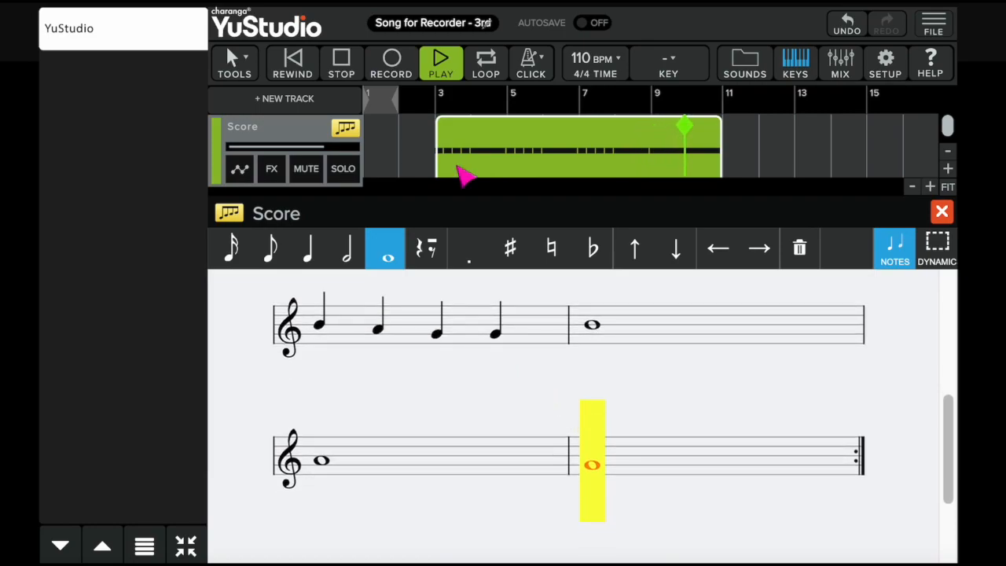
pyautogui.click(343, 71)
pyautogui.click(941, 211)
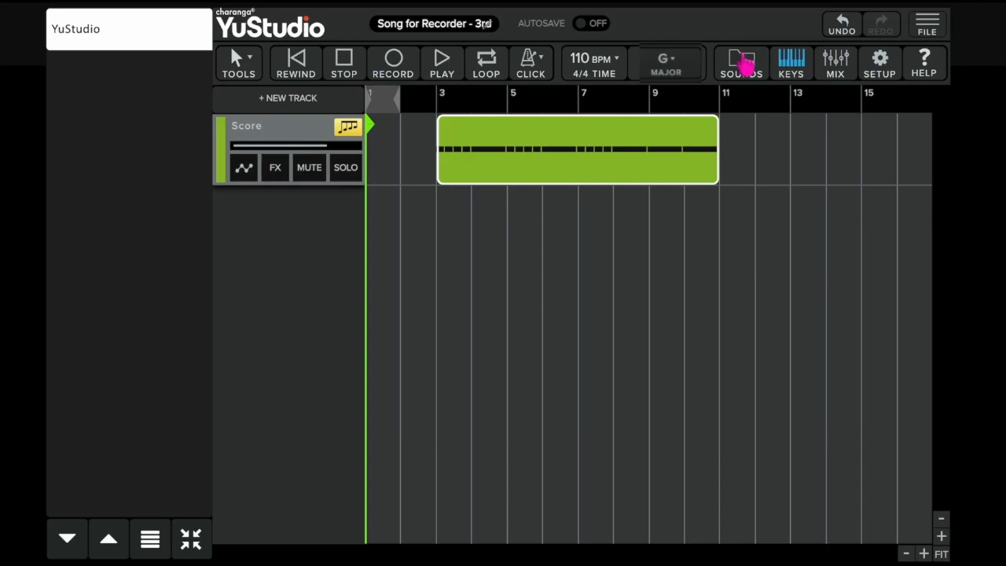
# Step: Add a Drum track from the sounds browser
pyautogui.click(741, 63)
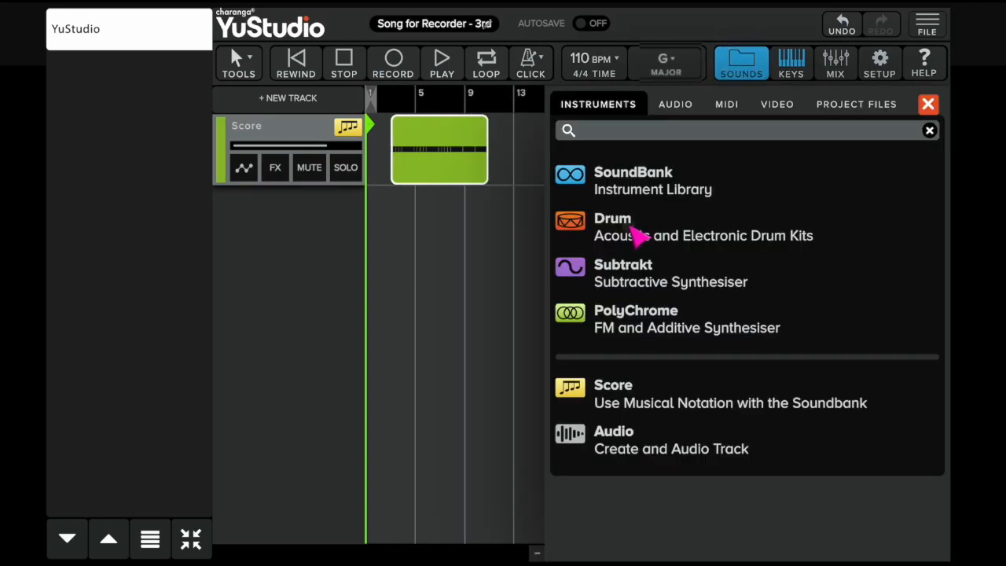
pyautogui.click(640, 232)
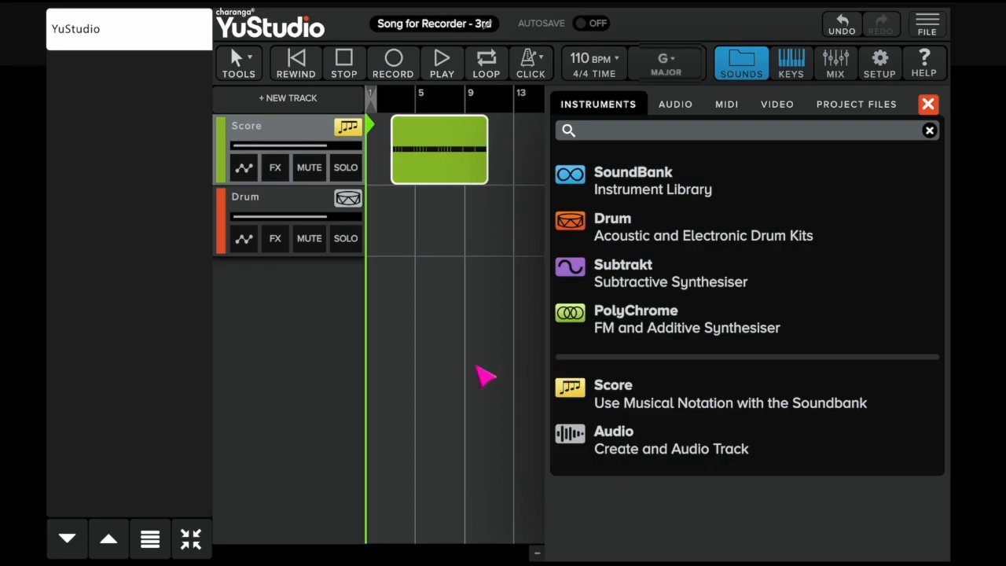
pyautogui.click(928, 105)
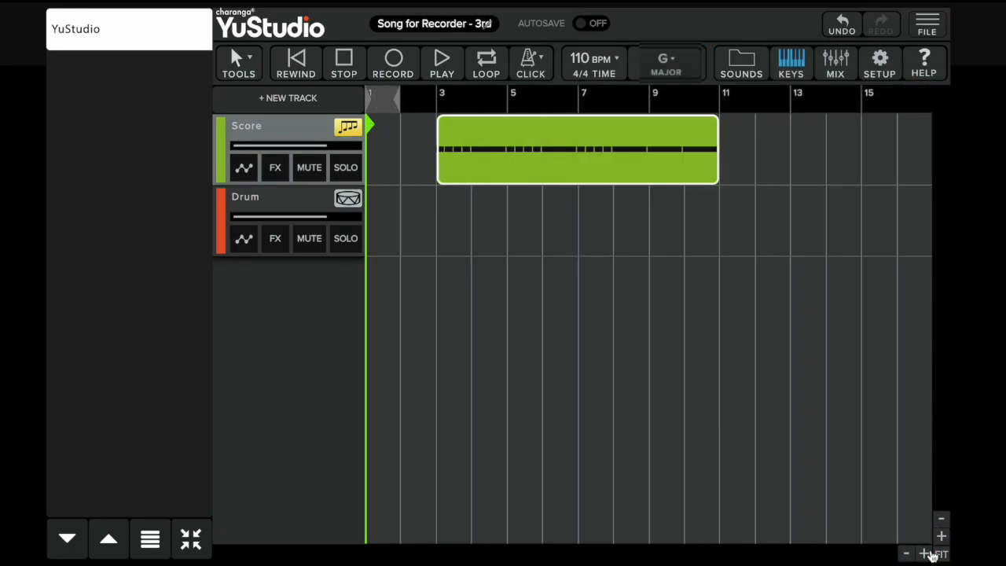
# Step: Create a drum region at bar 3 and open it in the drum editor
pyautogui.click(923, 551)
pyautogui.click(476, 96)
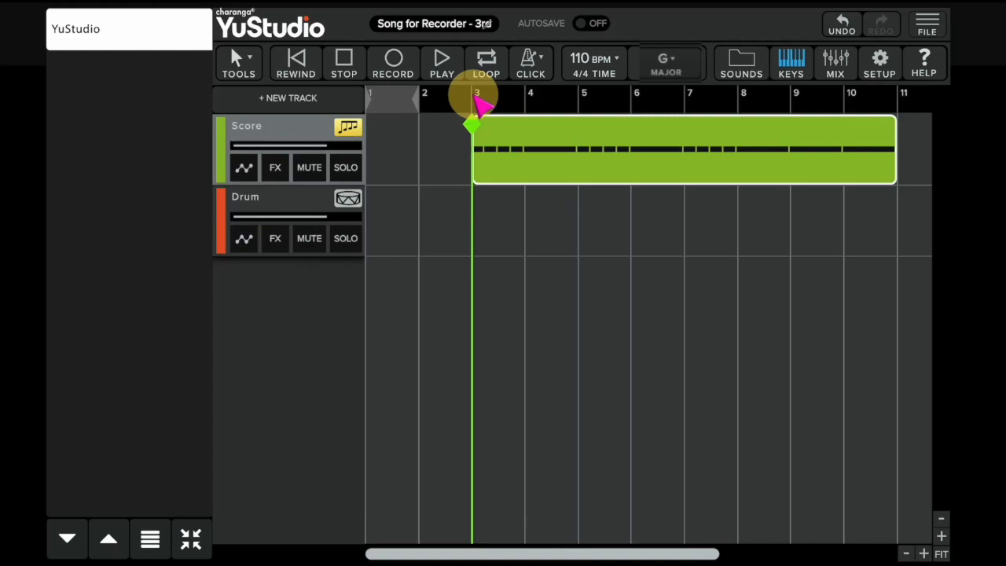
pyautogui.doubleClick(492, 208)
pyautogui.doubleClick(495, 224)
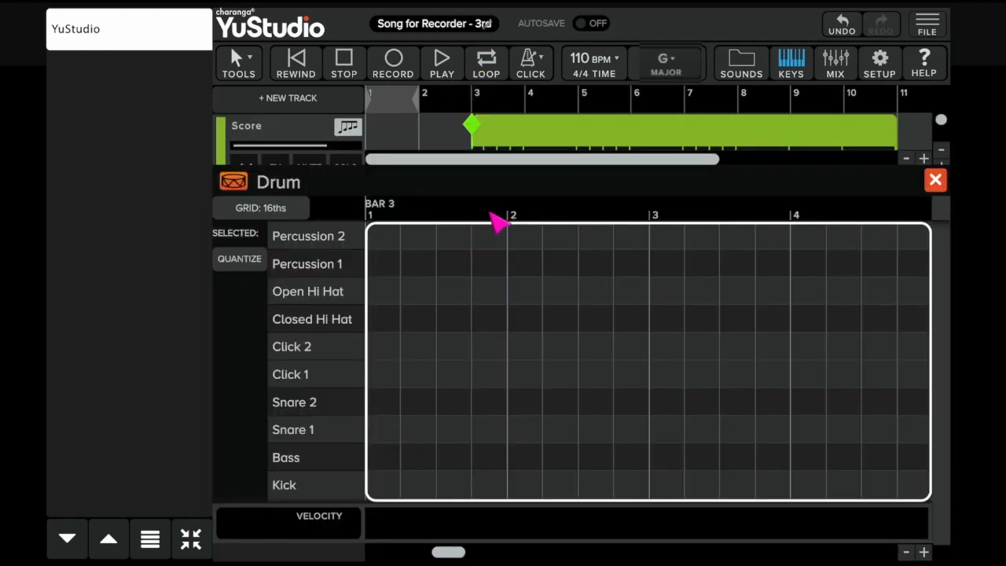
# Step: Place kick hits on beats 1 and 3 and snare hits on beats 2 and 4
pyautogui.click(385, 485)
pyautogui.click(666, 485)
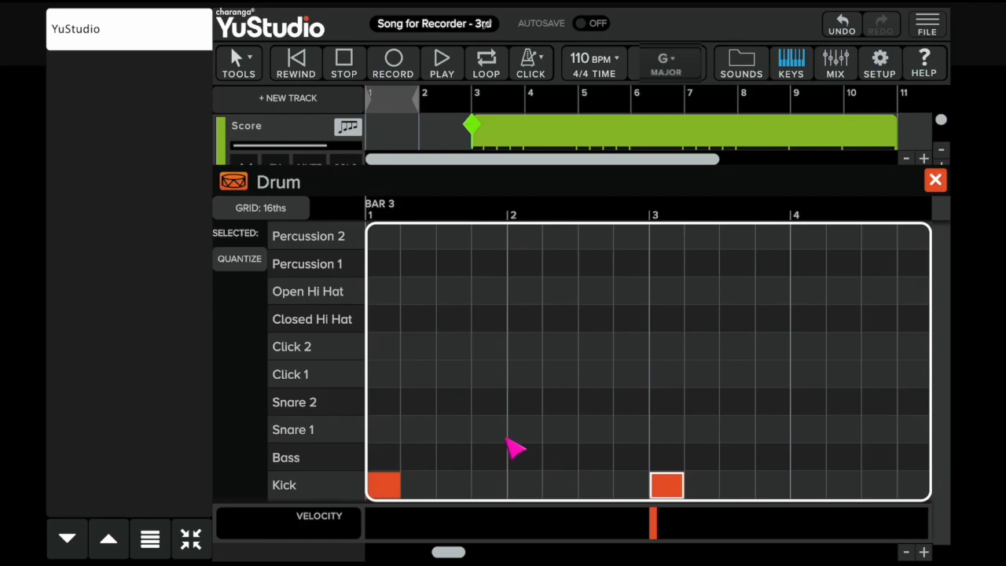
pyautogui.click(523, 429)
pyautogui.click(808, 429)
# Step: Add closed hi-hat hits on every eighth note of the bar and close the drum editor
pyautogui.click(384, 319)
pyautogui.click(453, 318)
pyautogui.click(524, 319)
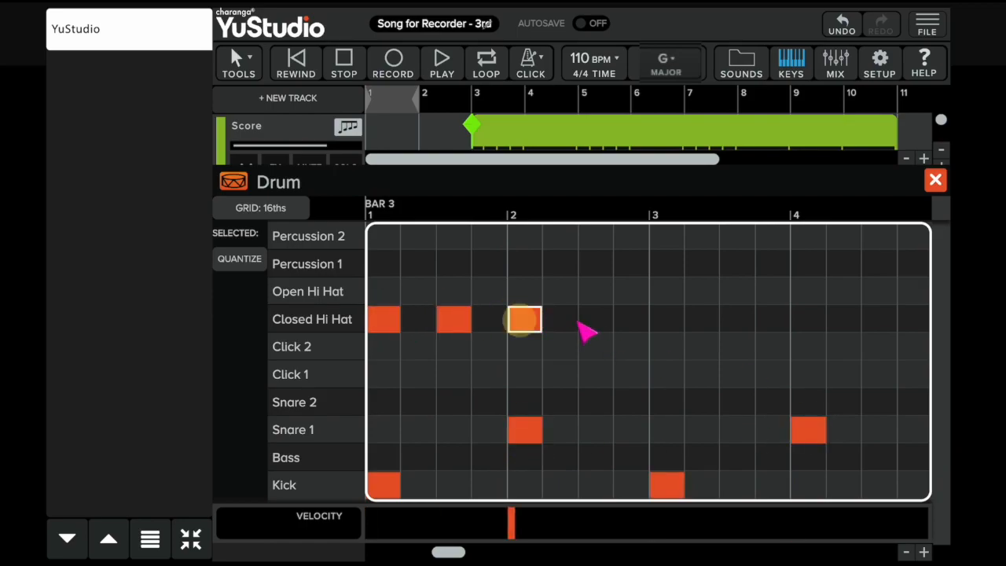
pyautogui.click(595, 319)
pyautogui.click(666, 319)
pyautogui.click(737, 318)
pyautogui.click(807, 319)
pyautogui.click(878, 319)
pyautogui.click(935, 180)
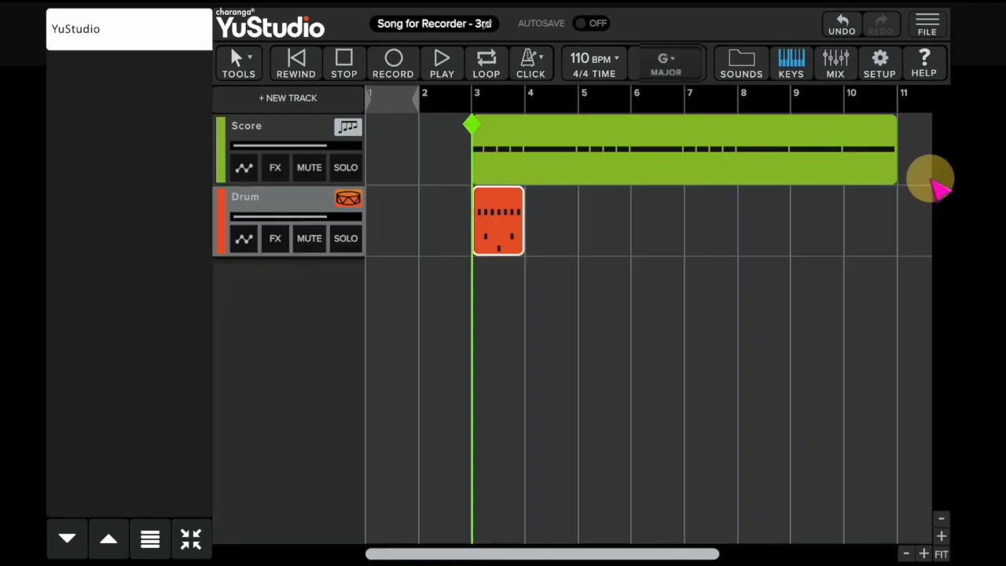
# Step: Duplicate the drum region six times so the beat fills bars 3 to 10, and play back the song
pyautogui.click(445, 73)
pyautogui.click(345, 74)
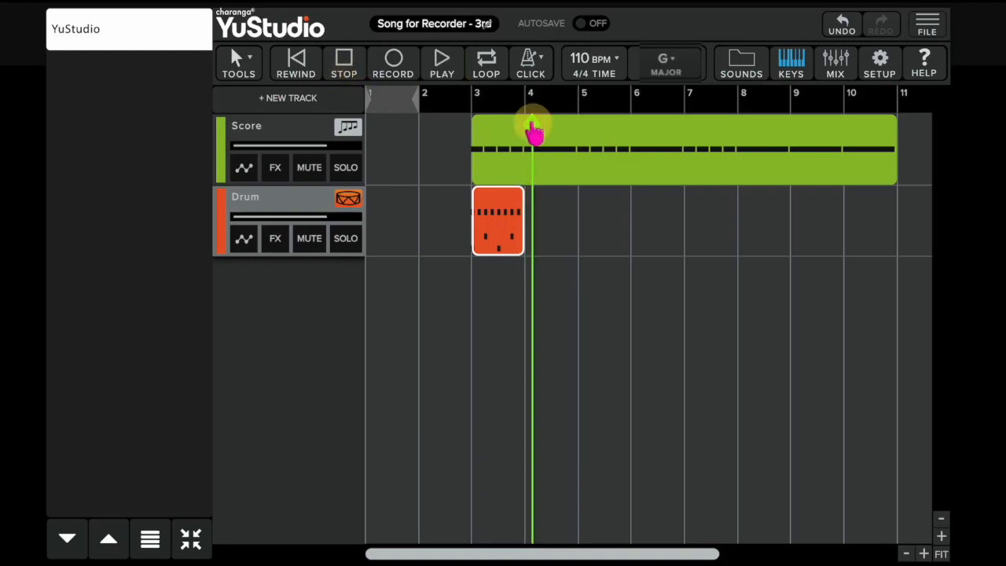
pyautogui.click(495, 209)
pyautogui.hotkey('ctrl', 'd')
pyautogui.hotkey('ctrl', 'd')
pyautogui.hotkey('ctrl', 'd')
pyautogui.hotkey('ctrl', 'd')
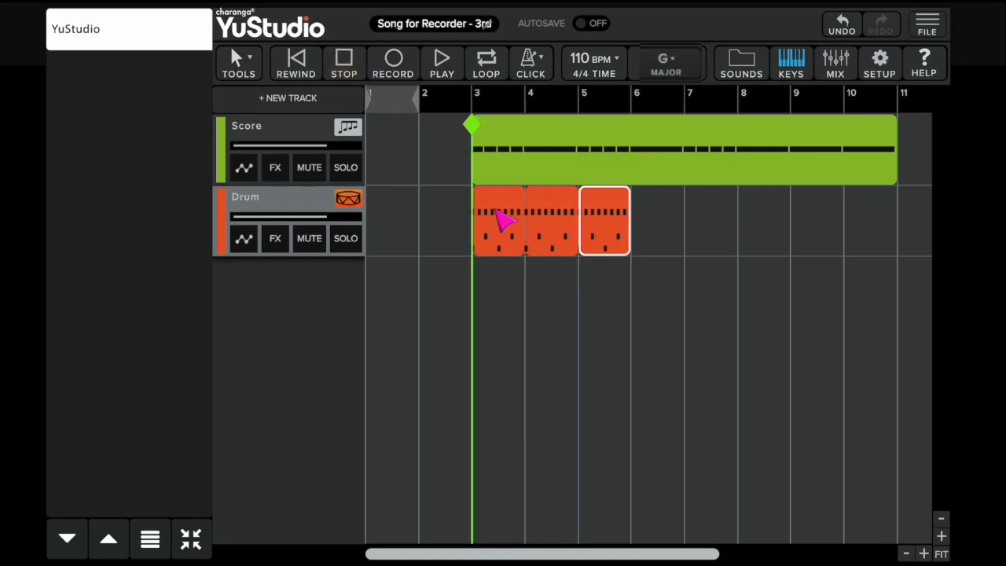
pyautogui.hotkey('ctrl', 'd')
pyautogui.hotkey('ctrl', 'd')
pyautogui.hotkey('ctrl', 'd')
pyautogui.click(442, 63)
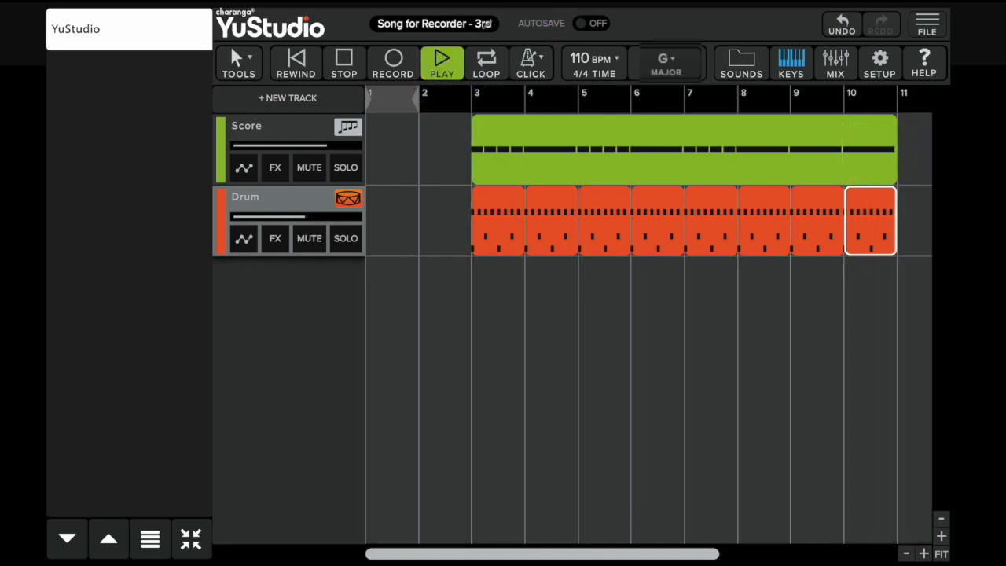
# Step: Browse the Keyboard Organ audio loops and preview Gospel - Hammond Organ
pyautogui.click(749, 69)
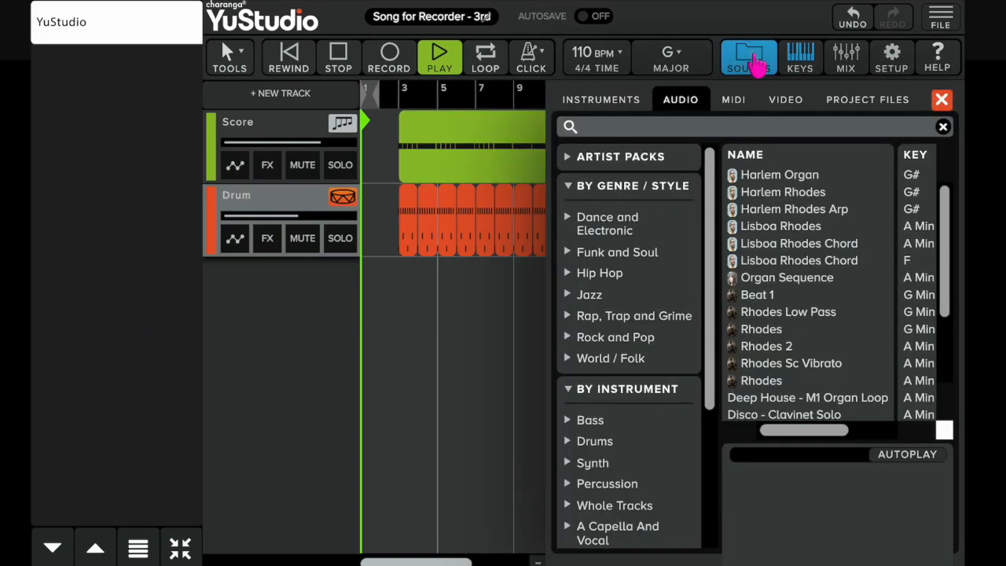
pyautogui.click(573, 196)
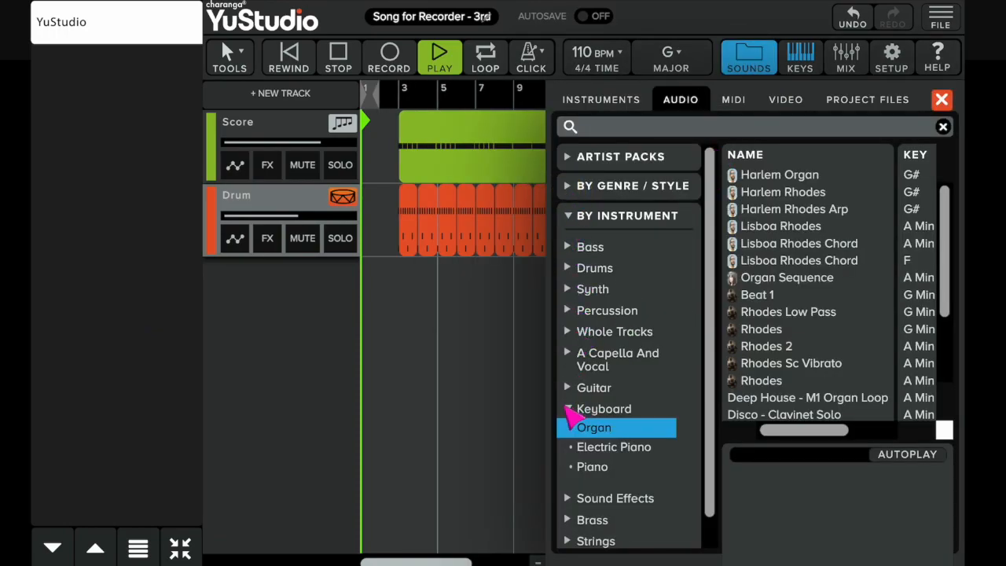
pyautogui.click(567, 407)
pyautogui.click(568, 397)
pyautogui.moveTo(936, 296); pyautogui.dragTo(953, 341)
pyautogui.click(799, 361)
pyautogui.click(741, 454)
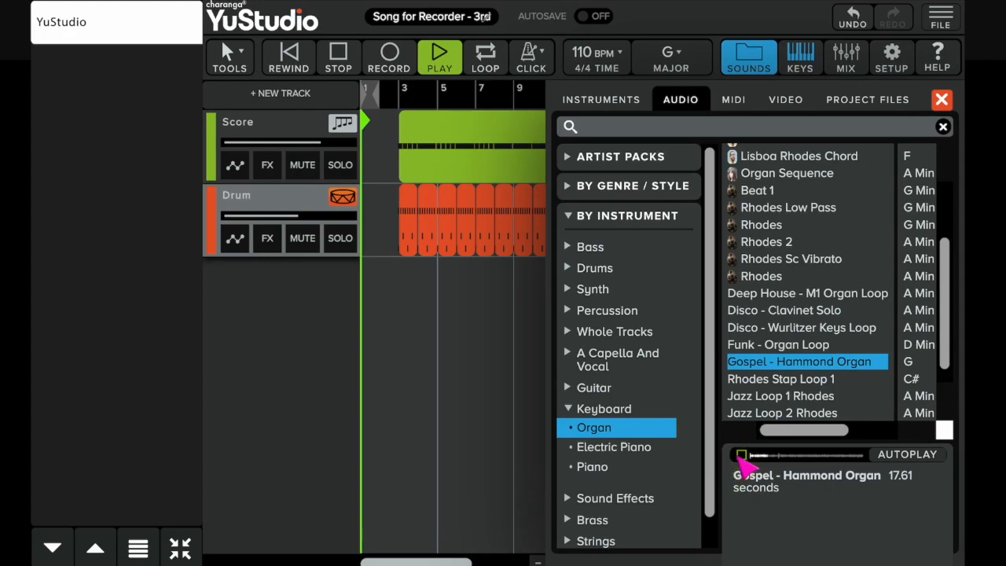
# Step: Place the Gospel - Hammond Organ loop on a new audio track at bar 3
pyautogui.moveTo(770, 428); pyautogui.dragTo(752, 314)
pyautogui.click(581, 92)
pyautogui.moveTo(791, 285); pyautogui.dragTo(606, 330)
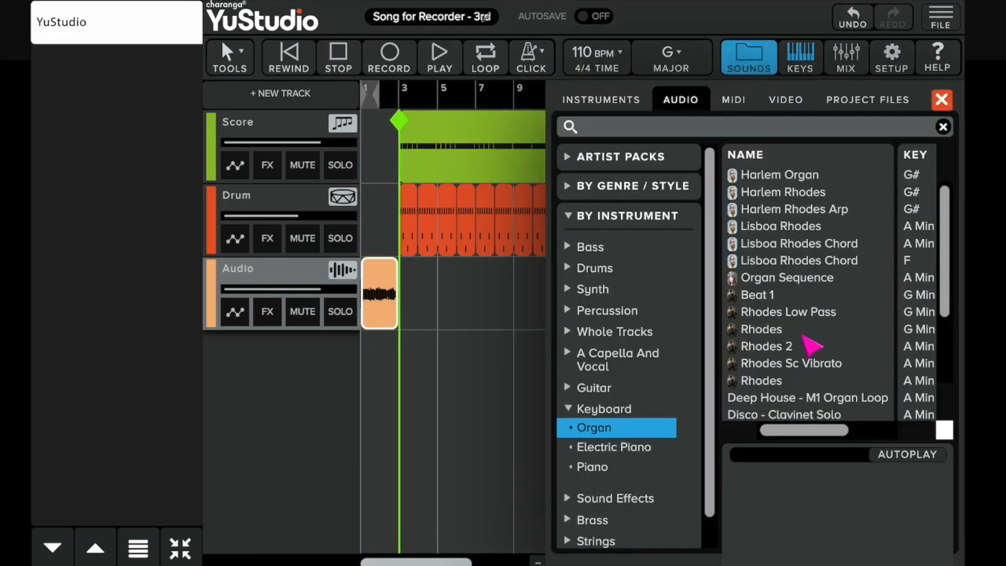
# Step: Add another Gospel - Hammond Organ loop and move it onto the first audio track
pyautogui.moveTo(945, 295); pyautogui.dragTo(945, 339)
pyautogui.moveTo(794, 374); pyautogui.dragTo(443, 410)
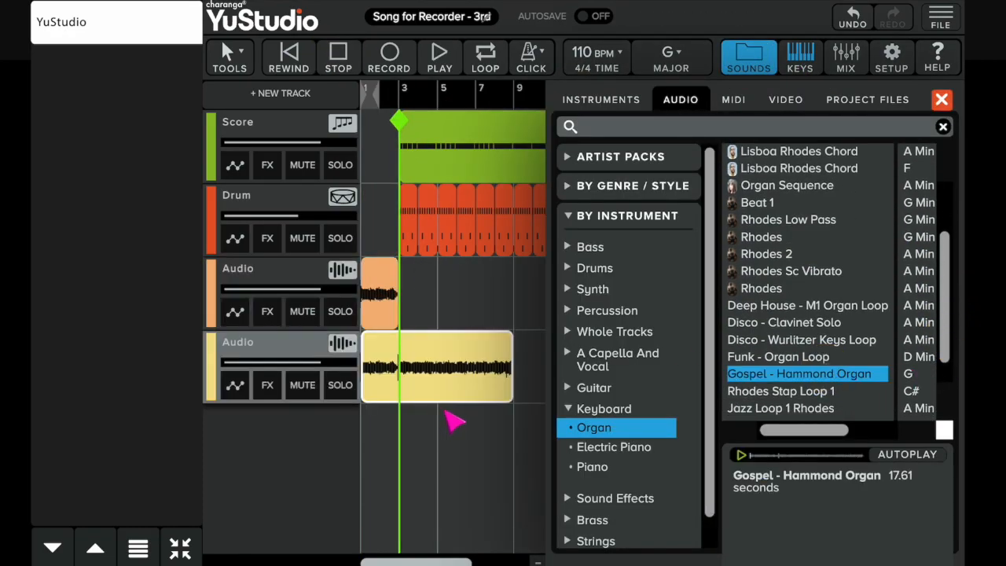
pyautogui.moveTo(444, 373); pyautogui.dragTo(482, 298)
# Step: Remove the empty second audio track and close the sounds browser
pyautogui.click(341, 345)
pyautogui.click(294, 377)
pyautogui.click(941, 99)
pyautogui.click(921, 217)
pyautogui.click(921, 218)
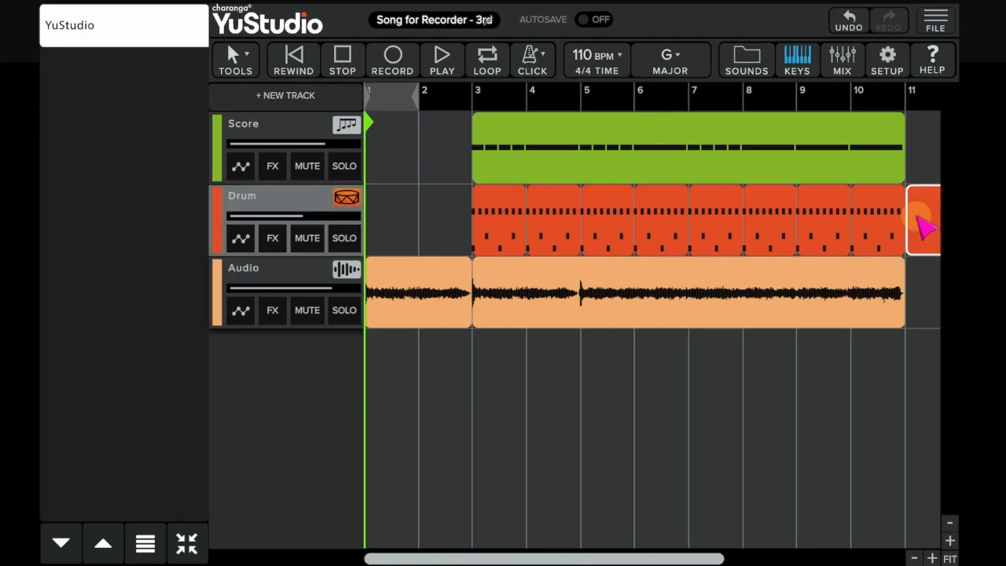
pyautogui.click(383, 487)
pyautogui.moveTo(389, 486); pyautogui.dragTo(389, 245)
pyautogui.click(943, 178)
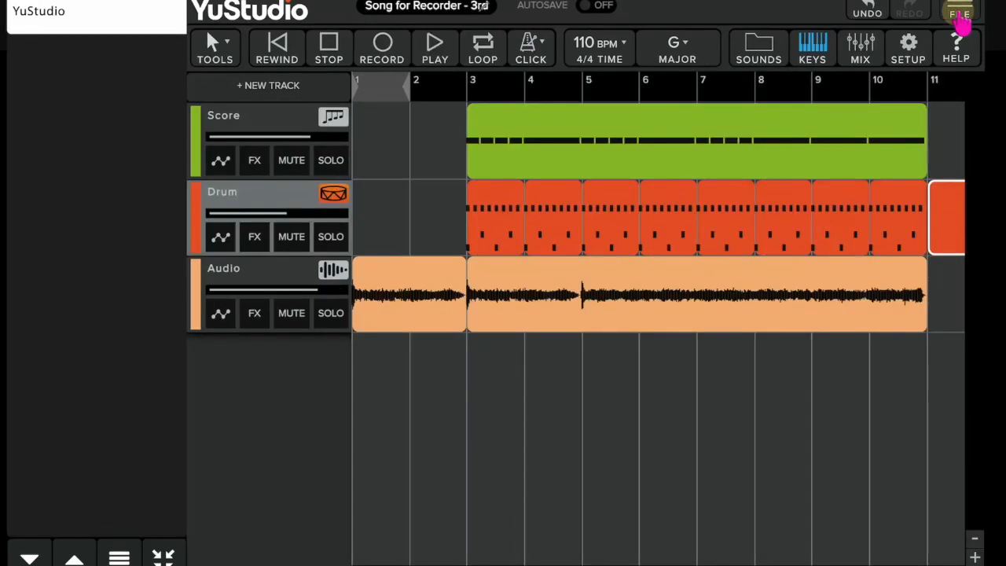
# Step: Export the Song for Recorder project as a WAV file
pyautogui.click(960, 18)
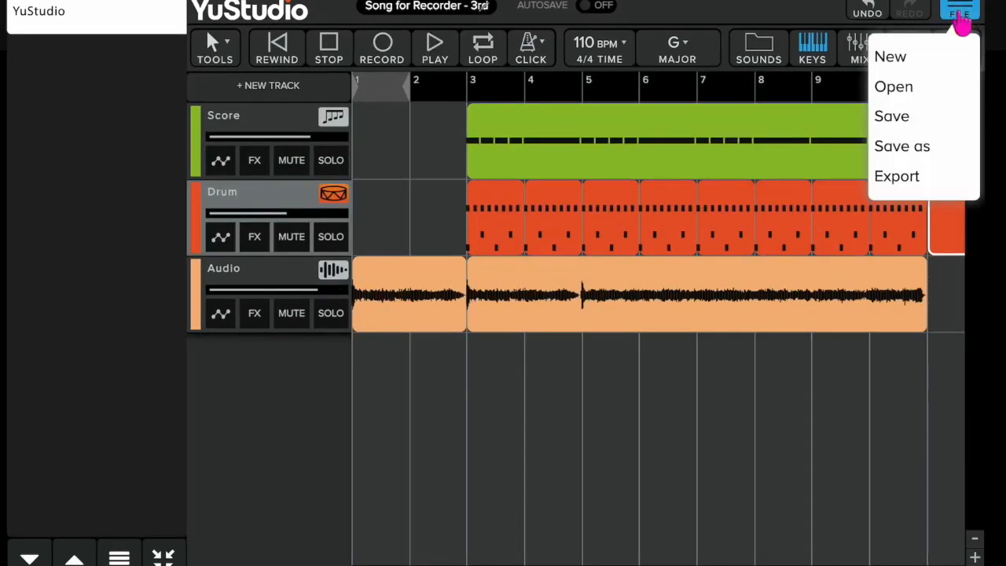
pyautogui.click(918, 176)
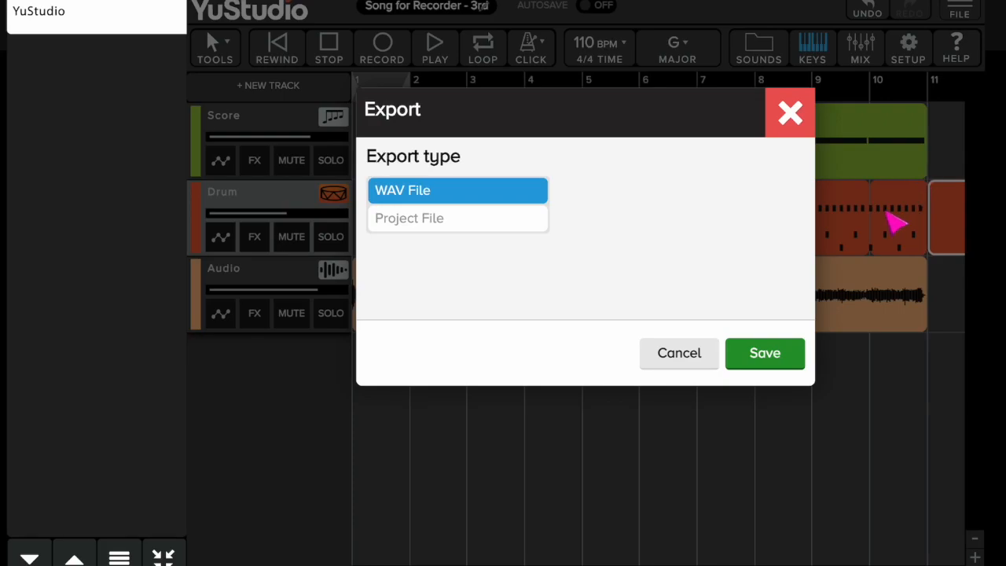
pyautogui.click(779, 366)
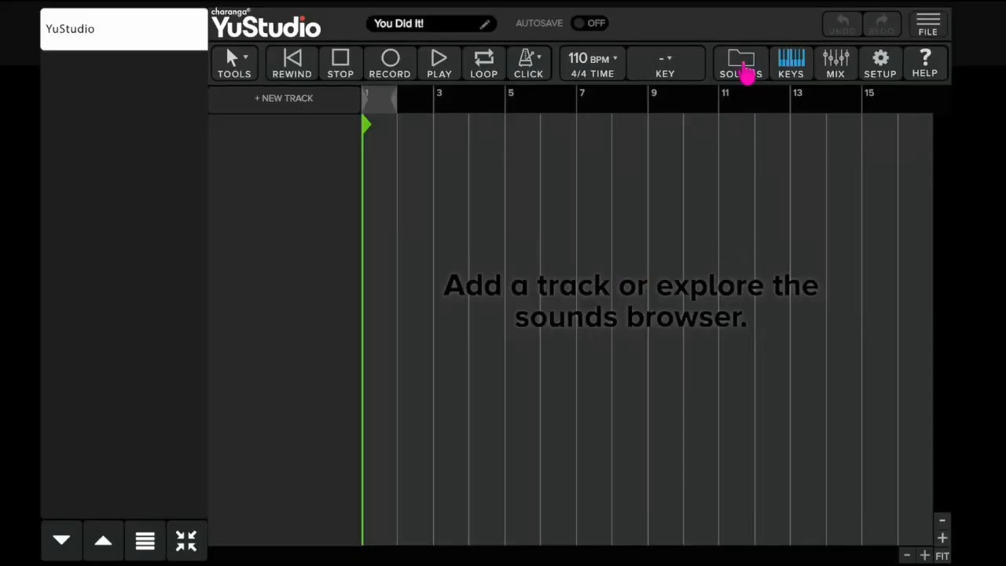
# Step: Browse the built-in video library and preview several of the listed videos
pyautogui.click(742, 70)
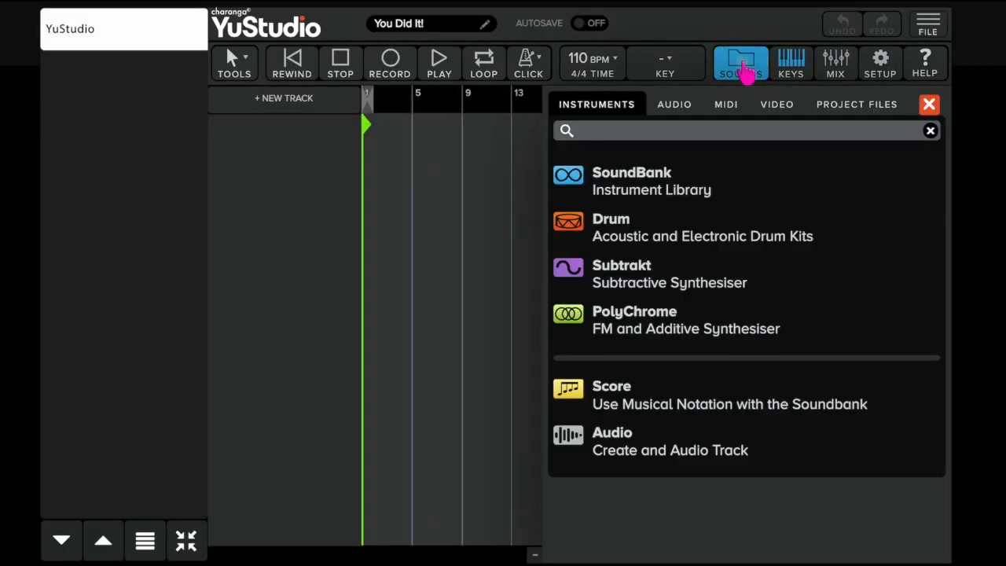
pyautogui.click(795, 114)
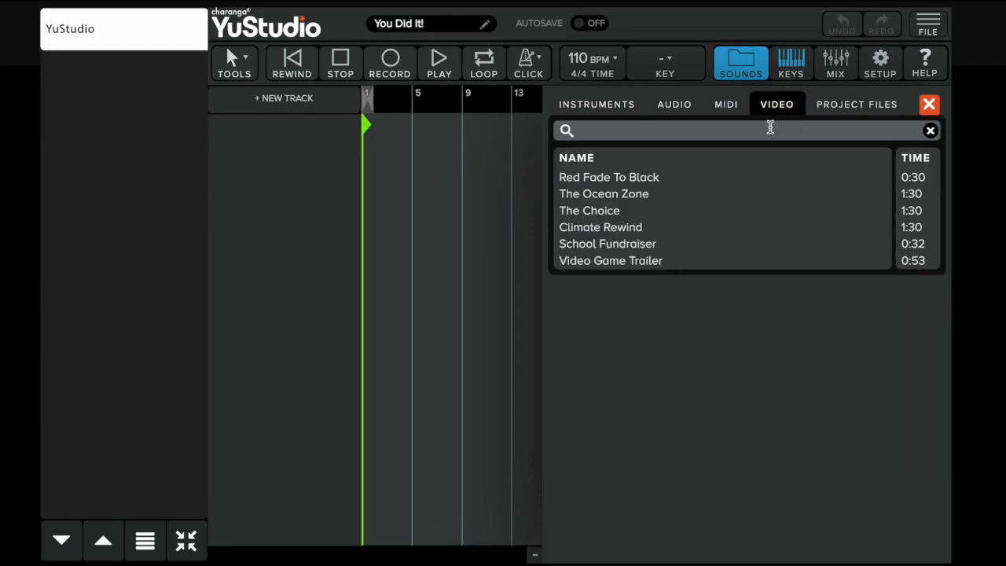
pyautogui.click(648, 181)
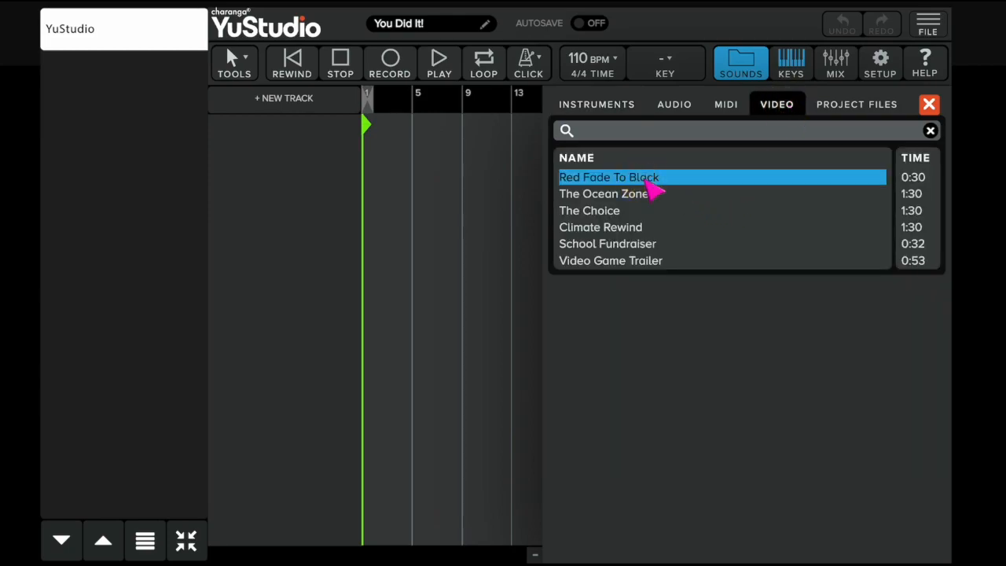
pyautogui.click(642, 197)
pyautogui.click(632, 212)
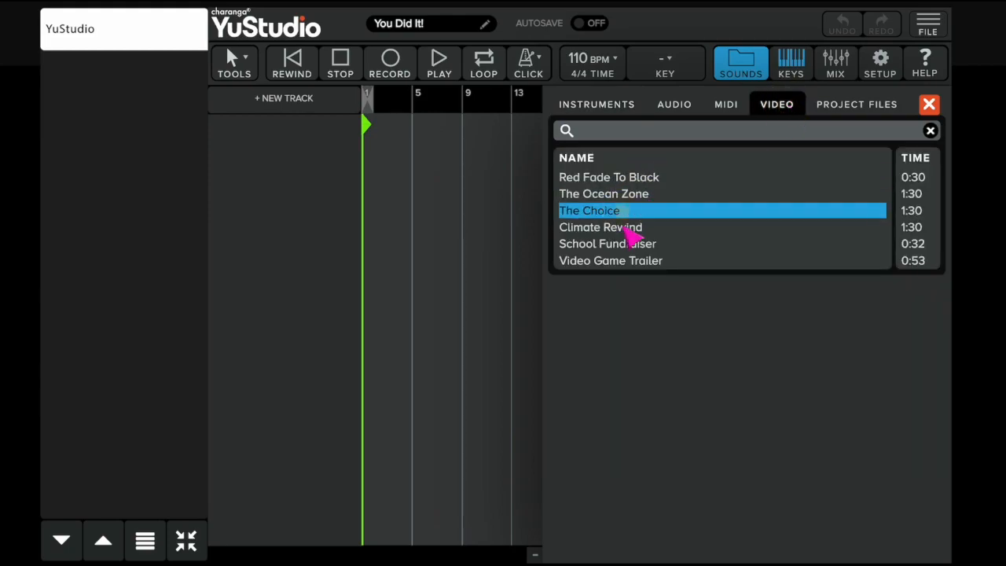
pyautogui.click(624, 227)
# Step: Import the You Did it.mp4 video file into the project and place it on a video track at bar 1
pyautogui.click(847, 112)
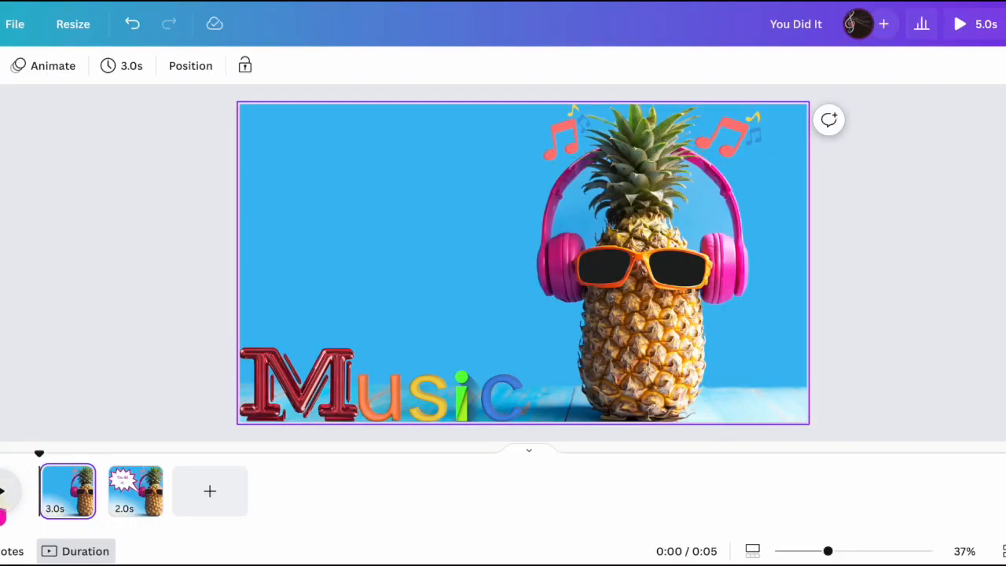
pyautogui.click(2, 501)
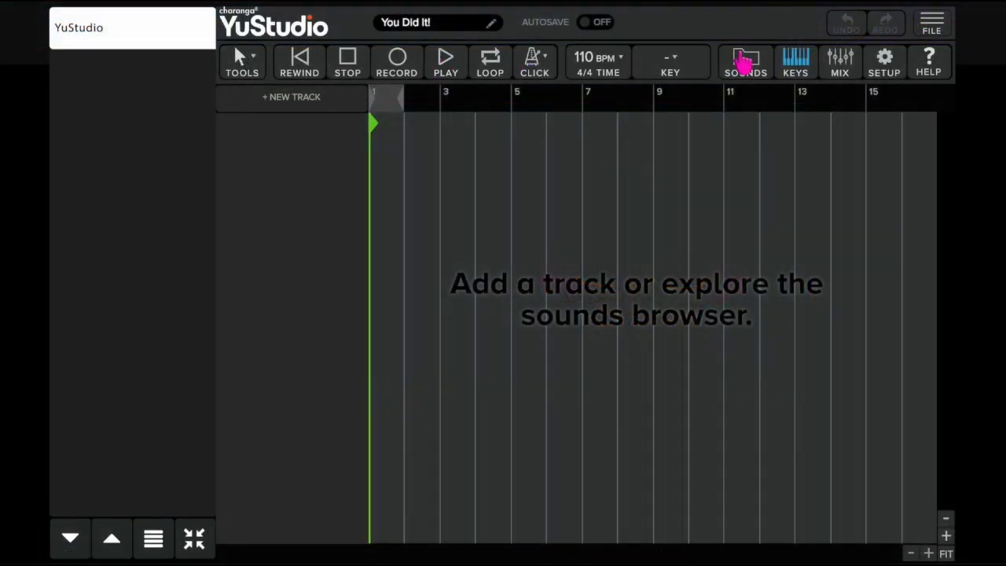
pyautogui.click(745, 63)
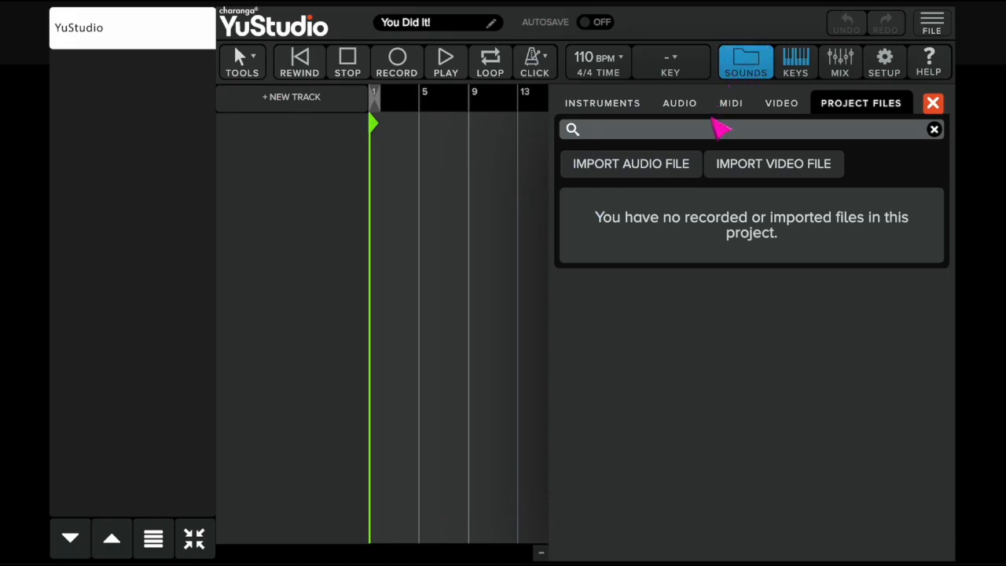
pyautogui.click(788, 177)
pyautogui.doubleClick(399, 168)
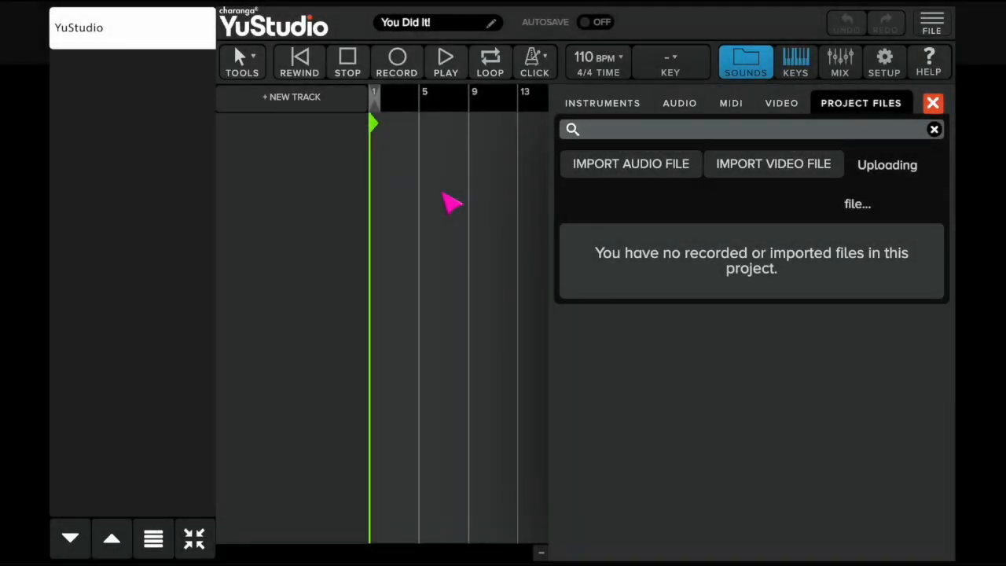
pyautogui.moveTo(613, 220); pyautogui.dragTo(390, 155)
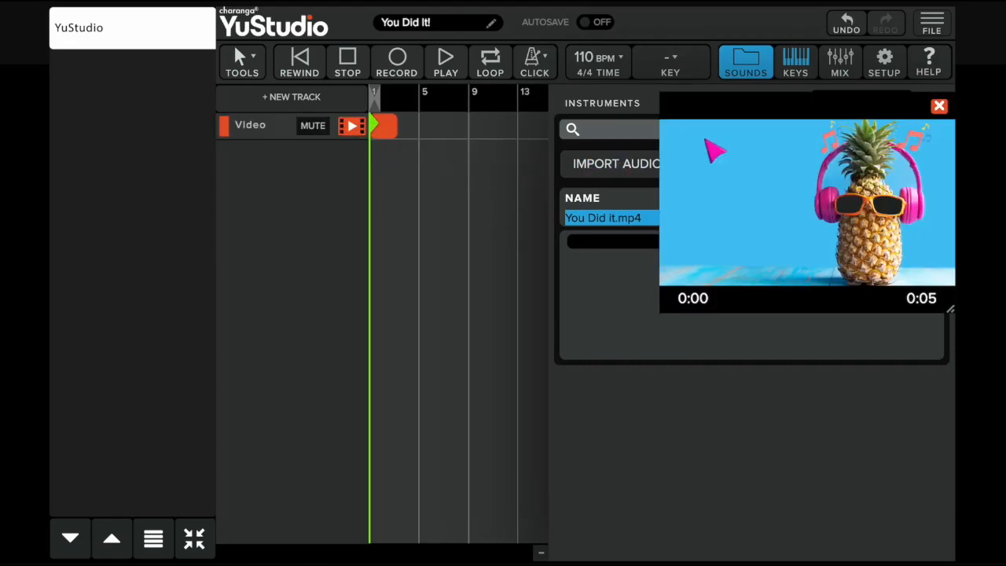
pyautogui.click(940, 106)
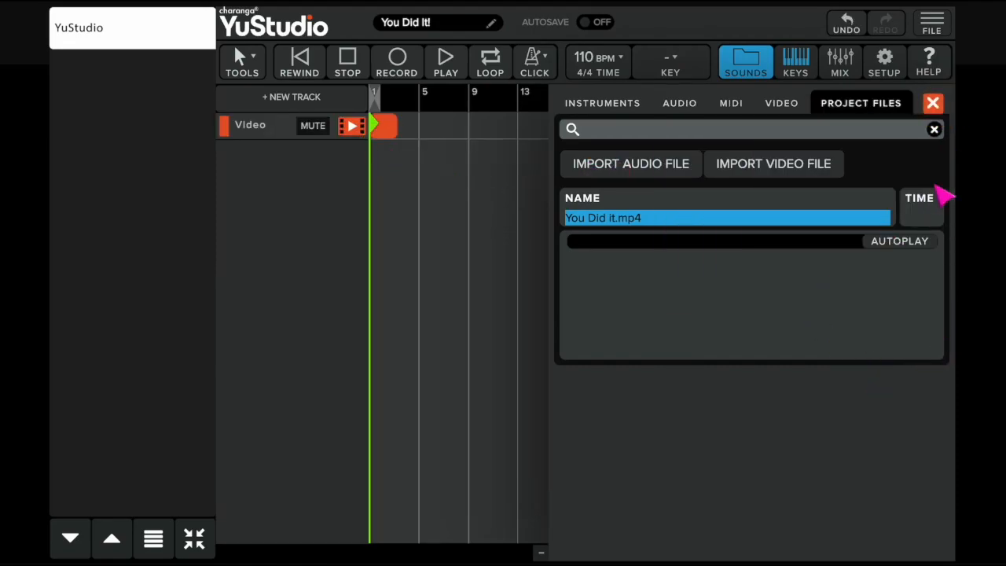
pyautogui.click(932, 103)
# Step: Add the 80S Hip Hop - 808 Beat full drum loop on a new audio track at bar 1
pyautogui.click(751, 63)
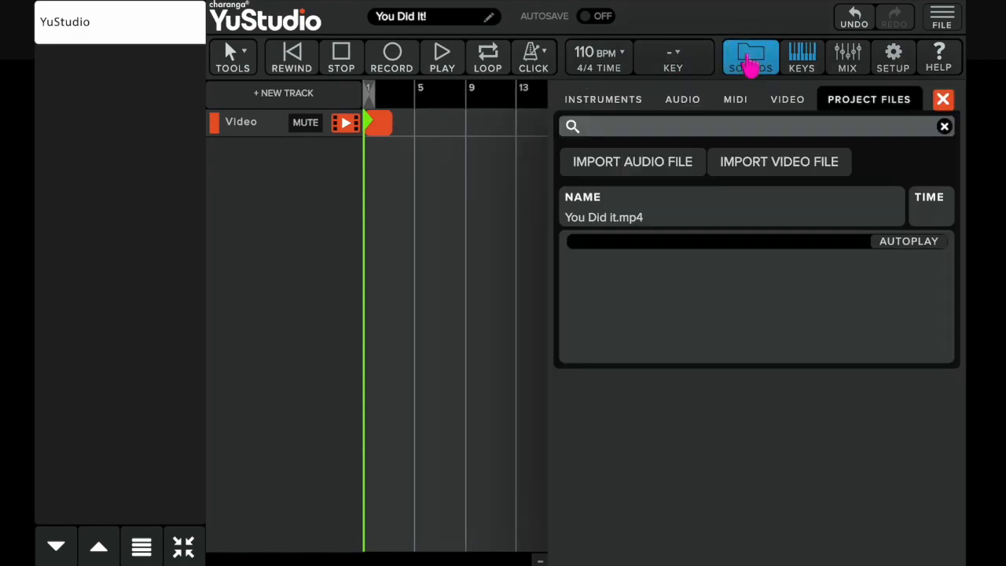
pyautogui.click(688, 102)
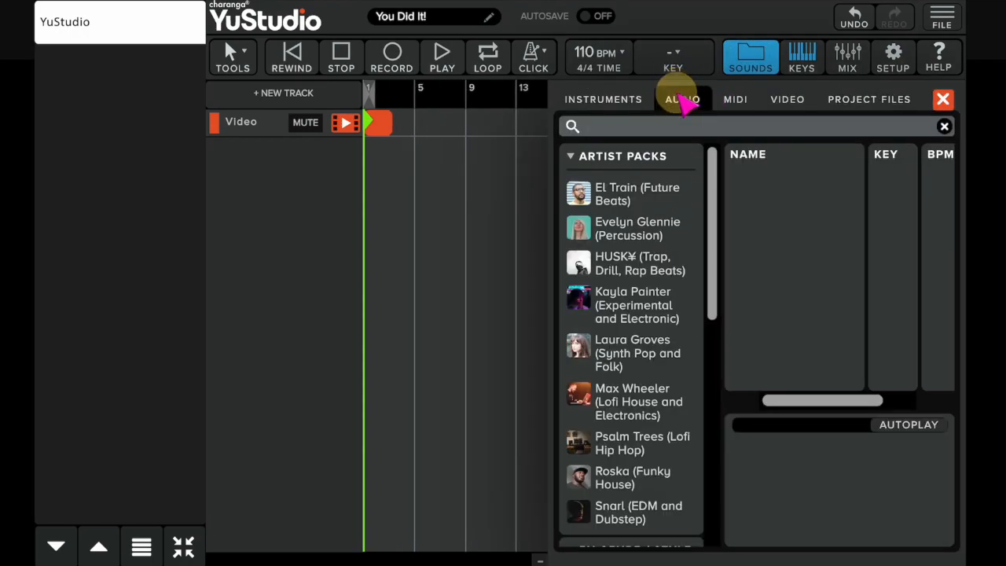
pyautogui.click(572, 156)
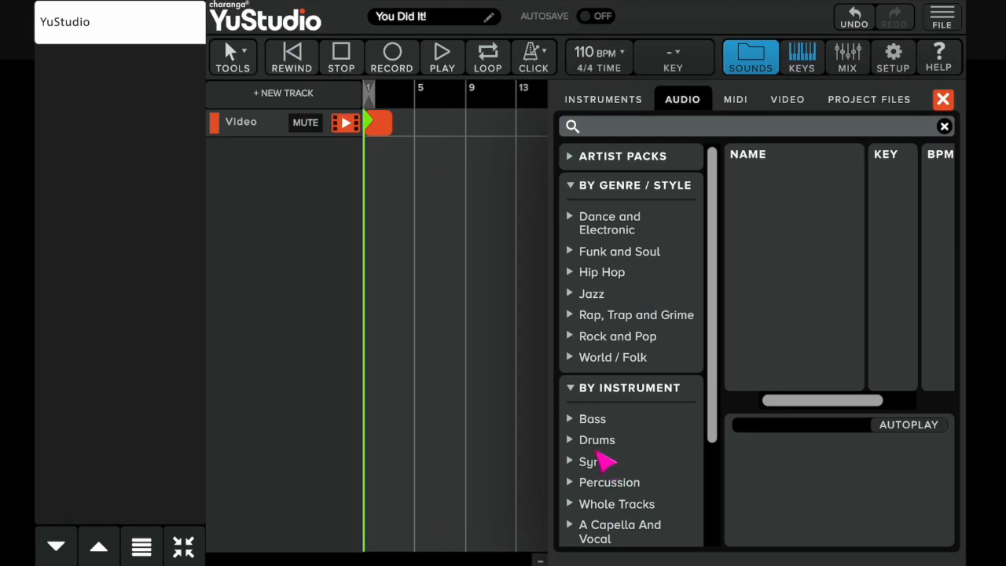
pyautogui.click(586, 440)
pyautogui.click(589, 479)
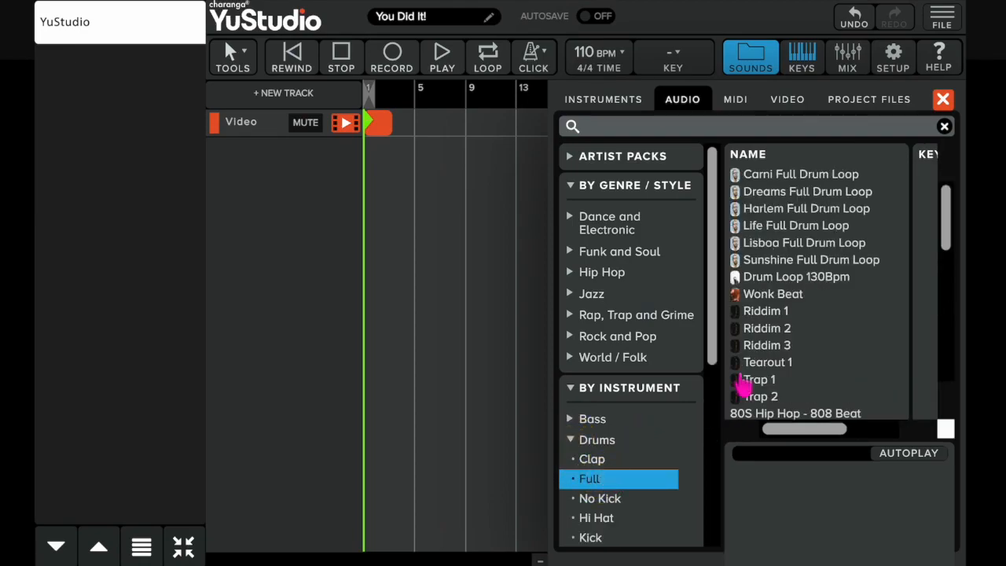
pyautogui.scroll(-3, 747, 354)
pyautogui.click(770, 312)
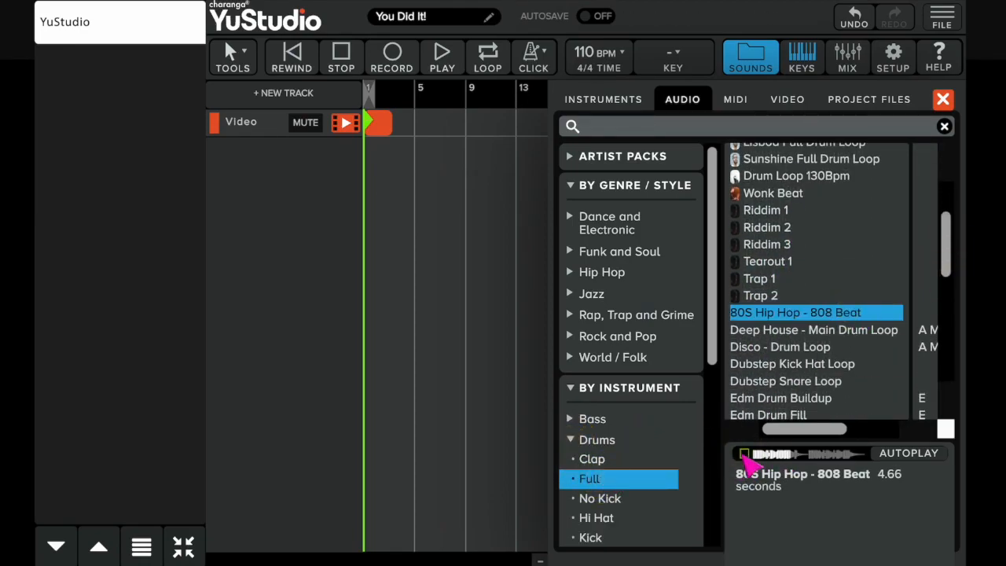
pyautogui.moveTo(782, 318); pyautogui.dragTo(389, 200)
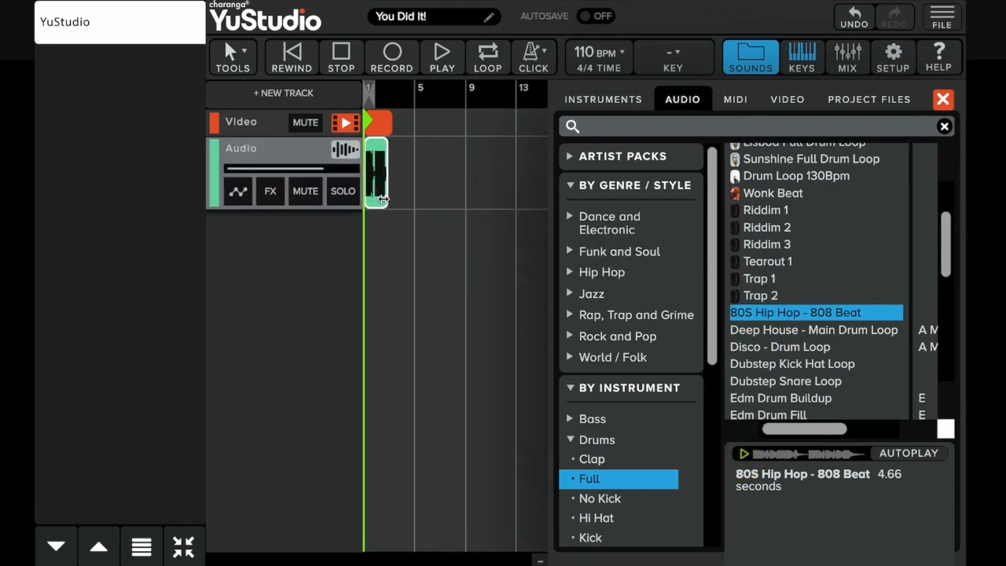
pyautogui.click(945, 99)
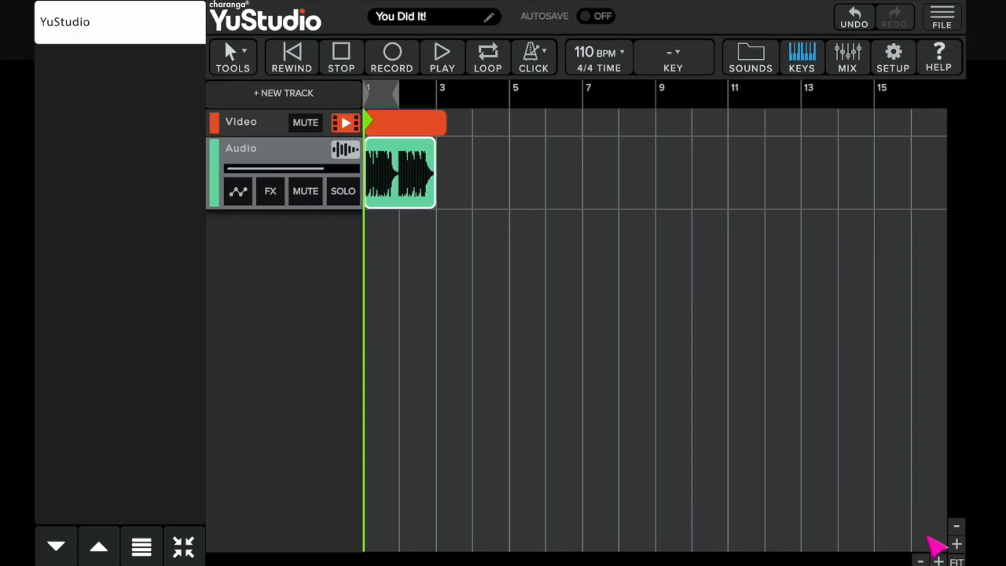
# Step: Zoom in and turn on looping with the loop range set from bar 1 to bar 3
pyautogui.click(956, 542)
pyautogui.click(956, 542)
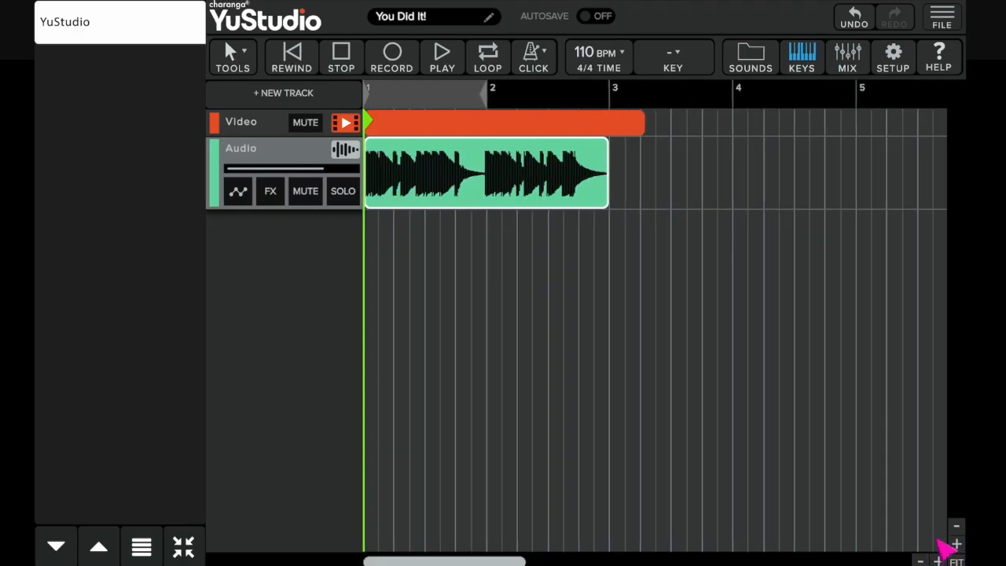
pyautogui.click(238, 191)
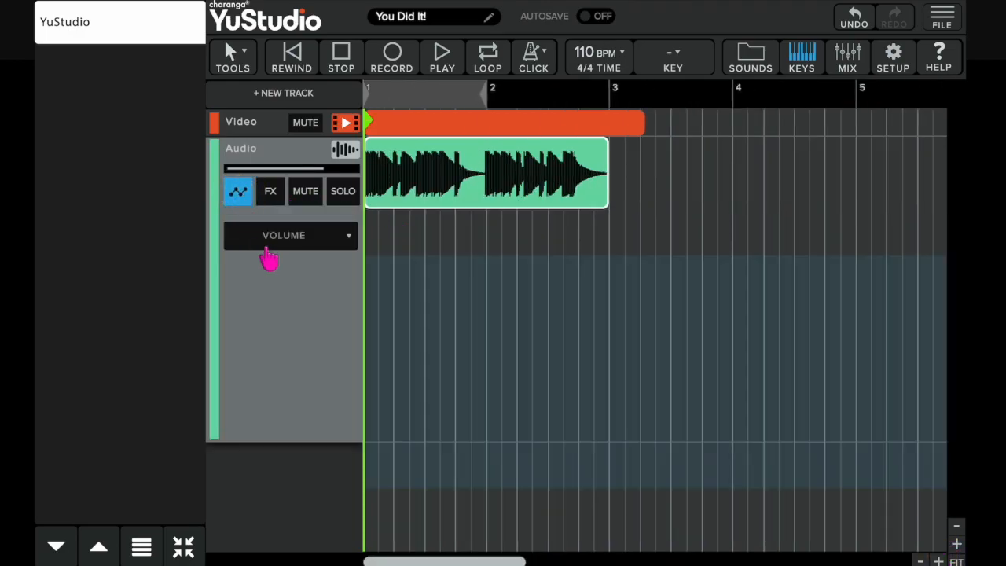
pyautogui.click(375, 280)
pyautogui.moveTo(371, 279); pyautogui.dragTo(382, 260)
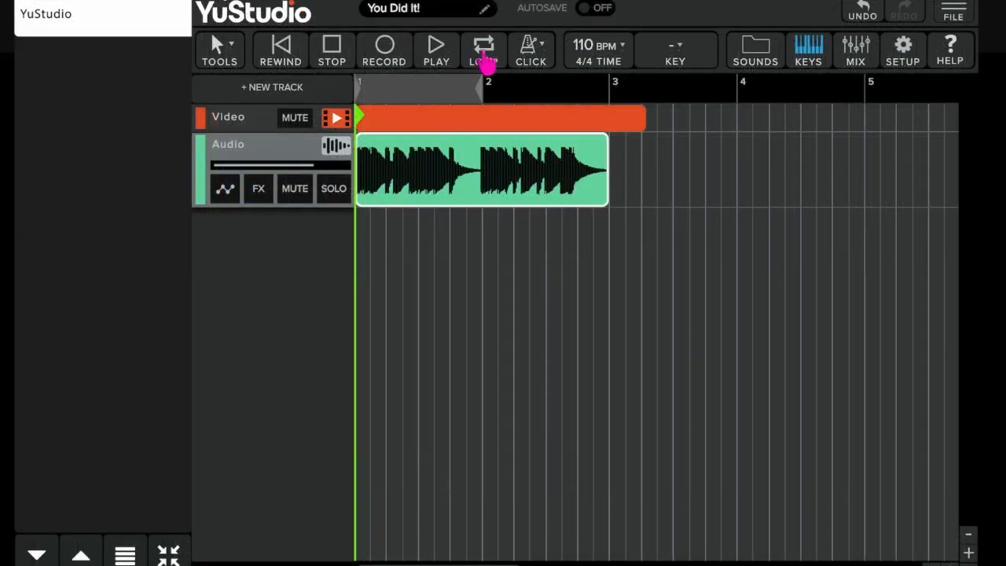
pyautogui.click(485, 57)
pyautogui.moveTo(487, 101); pyautogui.dragTo(572, 101)
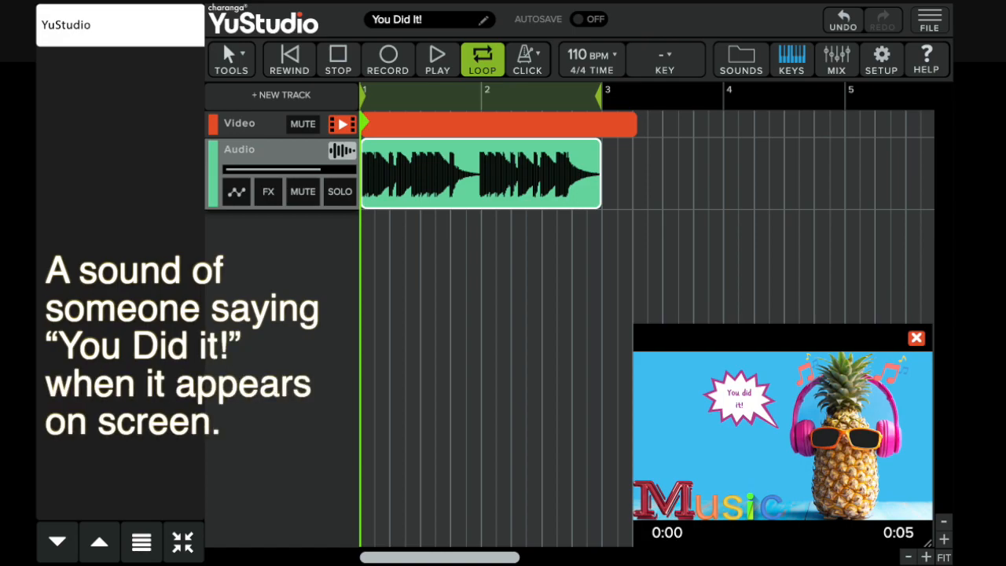
# Step: Add the Impact sci-fi sound effect on a new audio track at the start of the song
pyautogui.moveTo(695, 340); pyautogui.dragTo(267, 354)
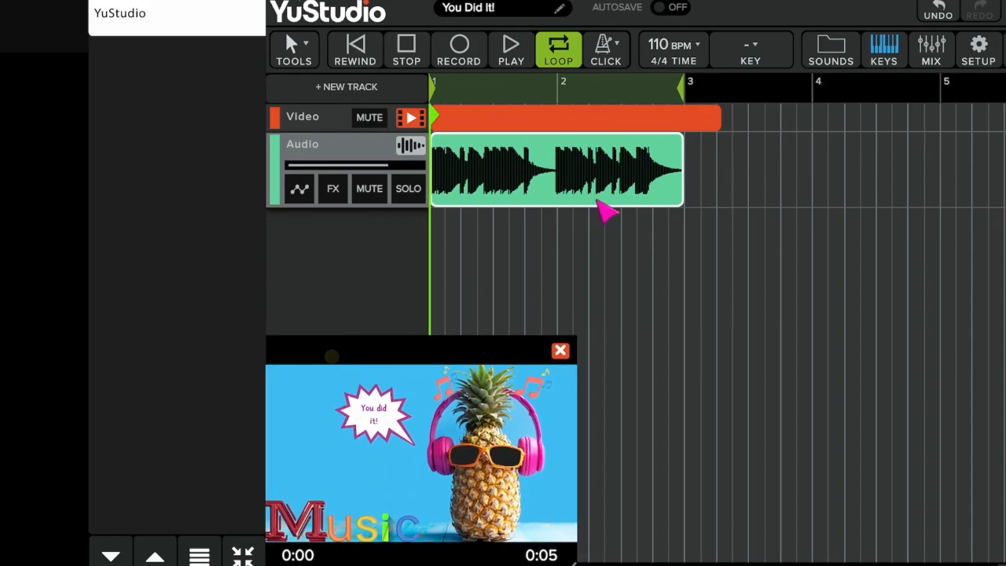
pyautogui.click(836, 45)
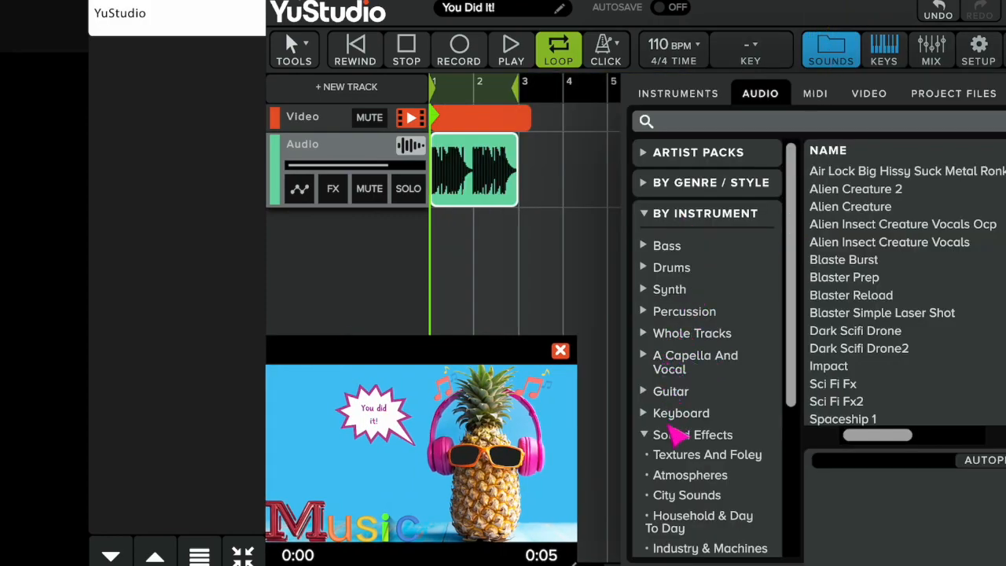
pyautogui.moveTo(790, 389); pyautogui.dragTo(789, 518)
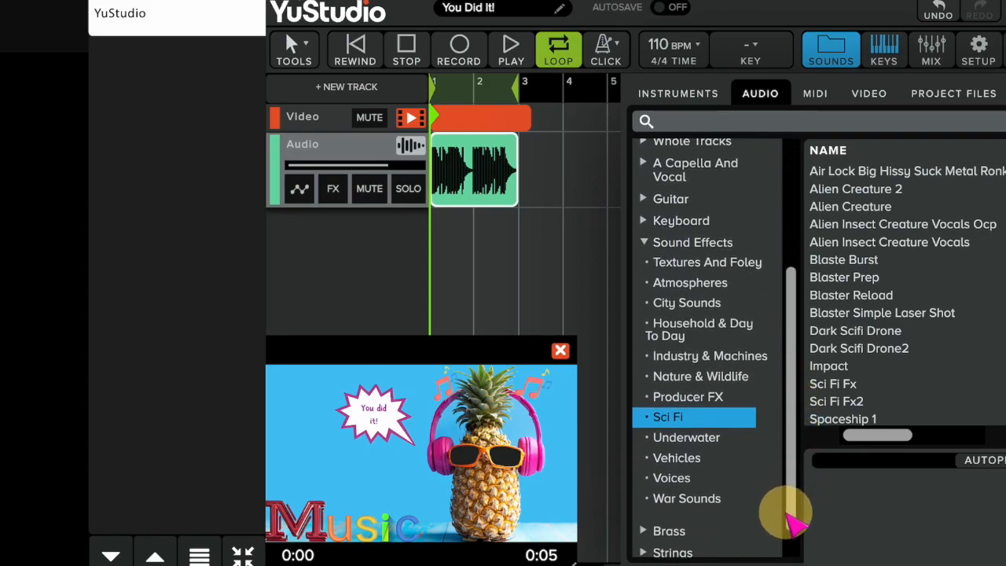
pyautogui.doubleClick(837, 367)
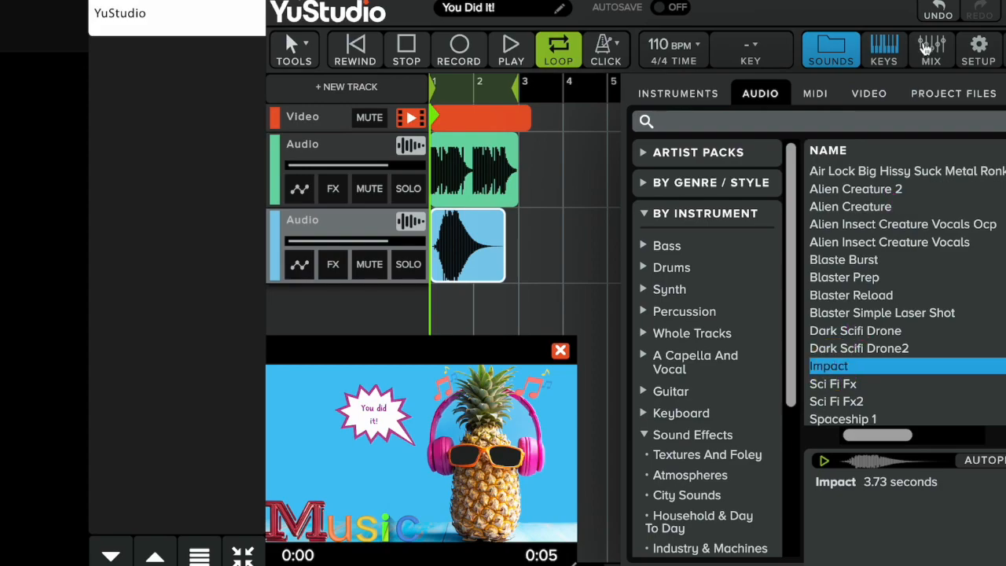
pyautogui.click(831, 50)
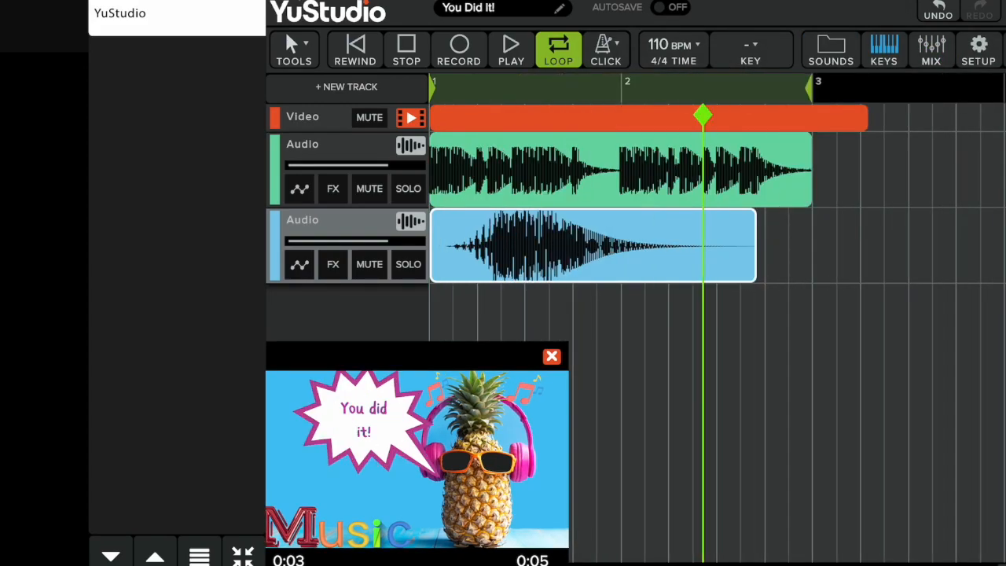
# Step: Move the Impact sound slightly later on its track and play the arrangement
pyautogui.click(1000, 554)
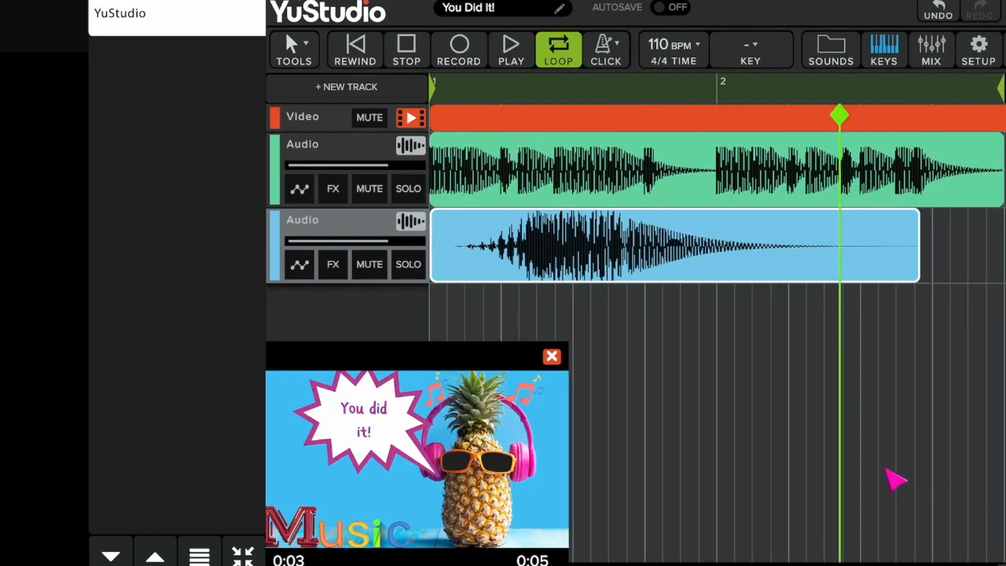
pyautogui.moveTo(715, 243); pyautogui.dragTo(775, 235)
pyautogui.click(512, 55)
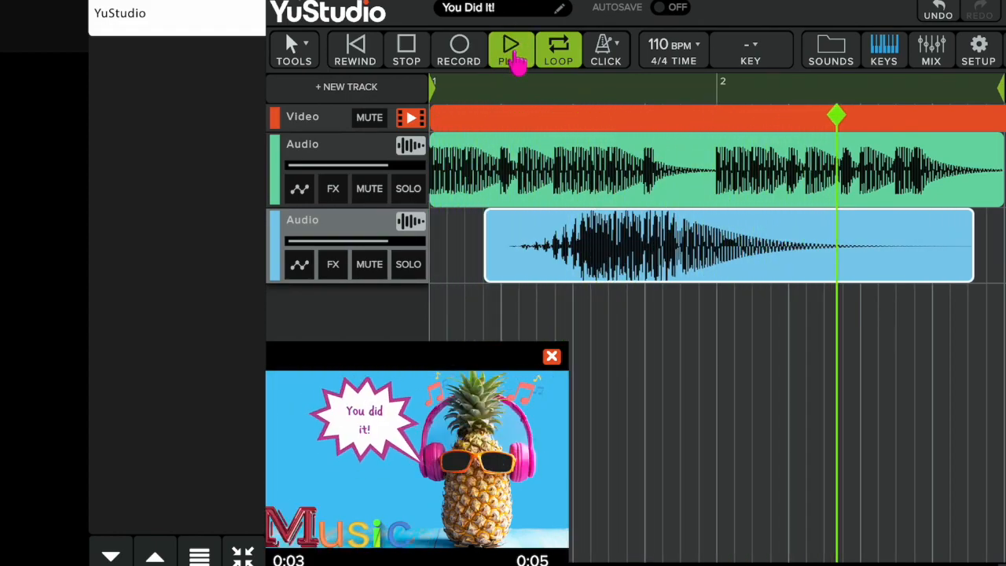
# Step: Add the You Did It voice sound effect on a new audio track at the start
pyautogui.click(839, 61)
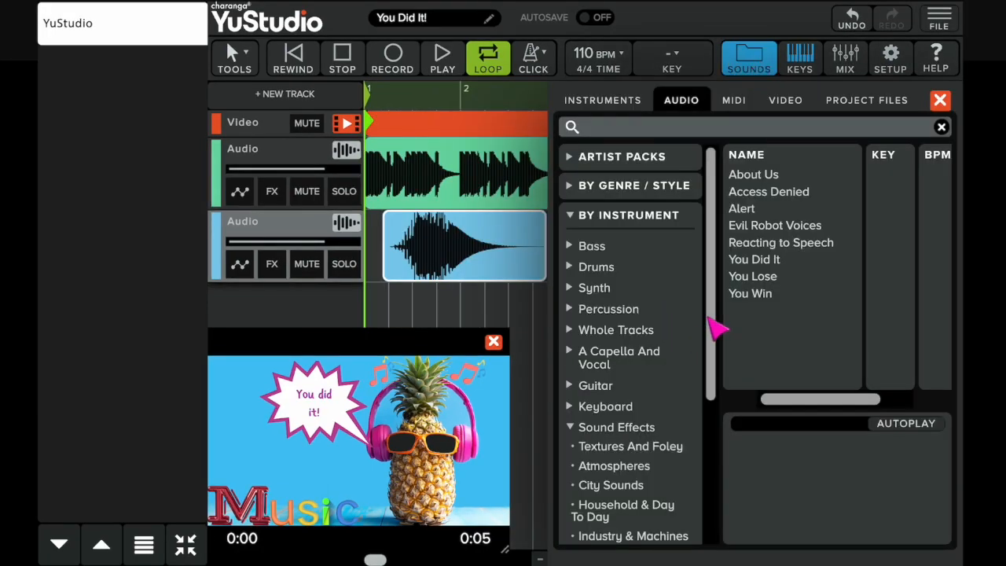
pyautogui.moveTo(712, 328); pyautogui.dragTo(712, 393)
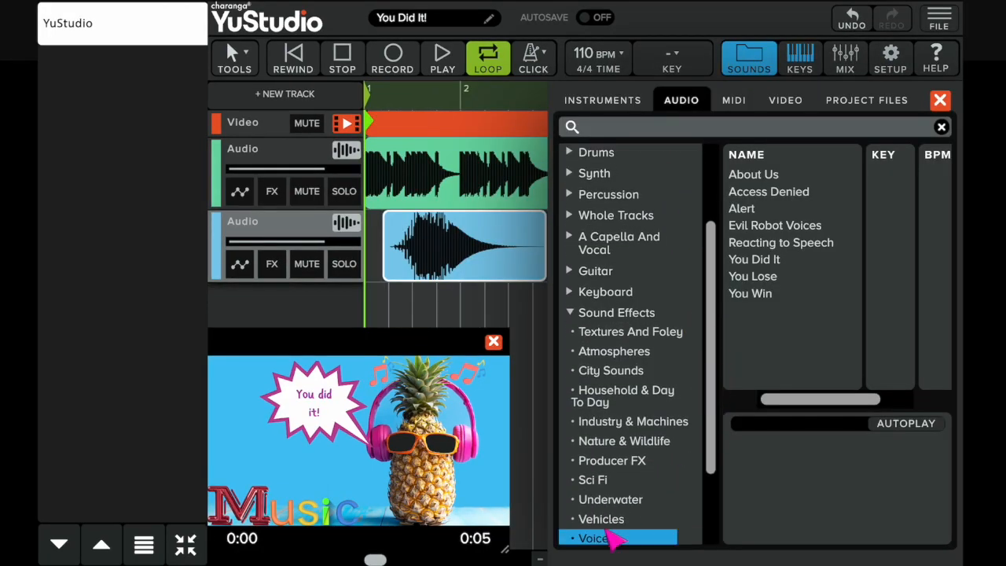
pyautogui.doubleClick(766, 261)
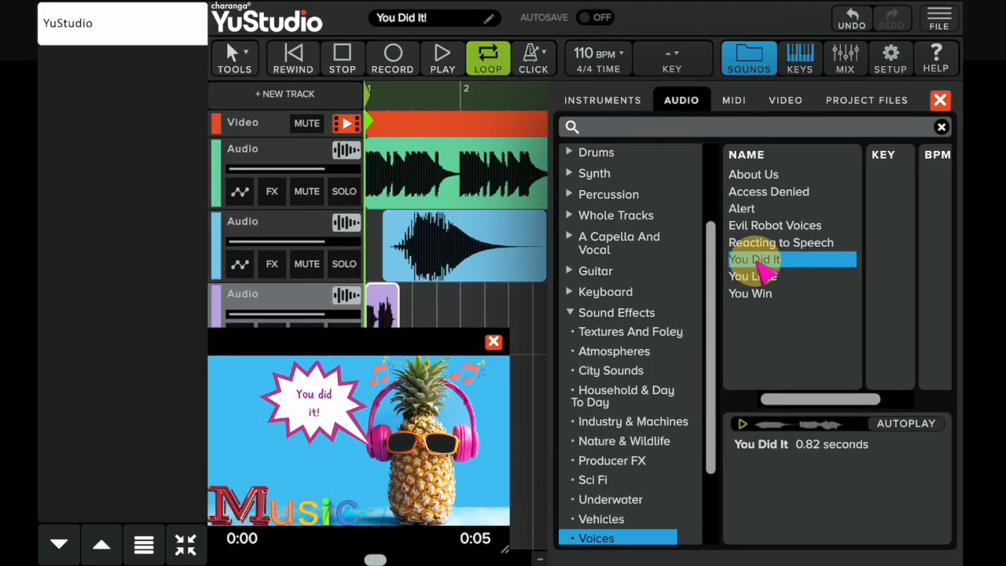
pyautogui.click(940, 100)
# Step: Enlarge the video preview window and play the arrangement back with the video
pyautogui.moveTo(421, 345); pyautogui.dragTo(859, 343)
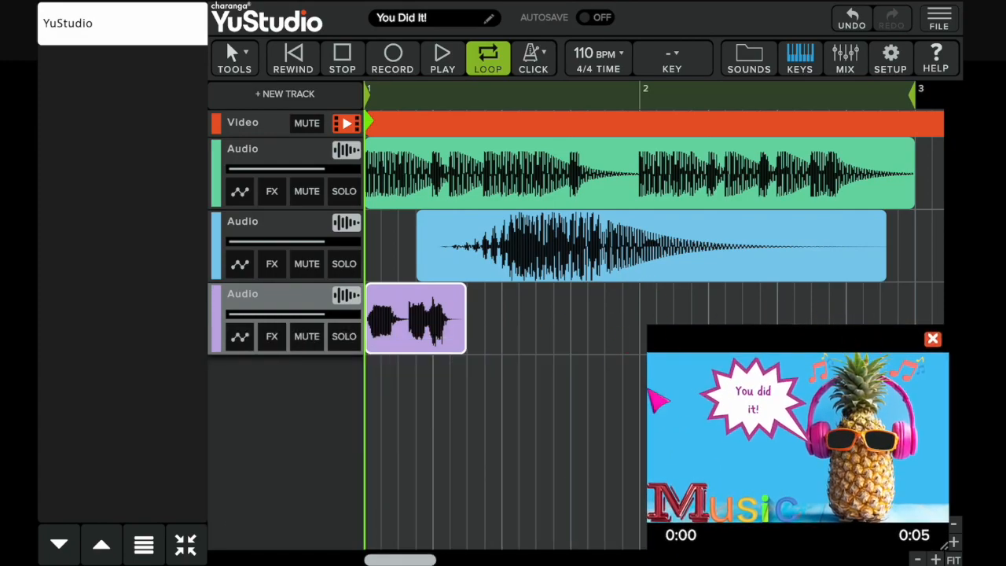
pyautogui.click(445, 62)
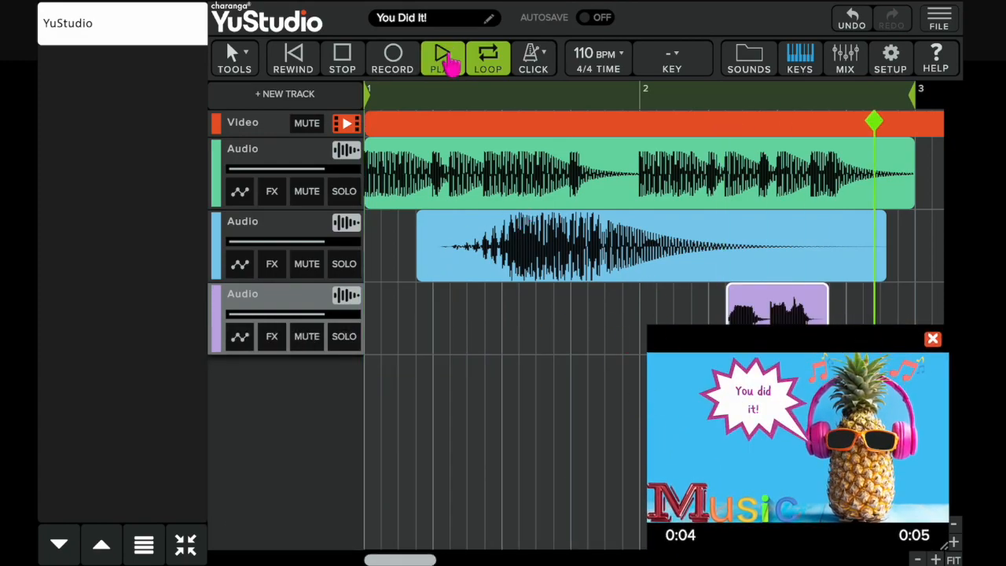
pyautogui.click(444, 63)
pyautogui.moveTo(691, 345); pyautogui.dragTo(139, 22)
pyautogui.moveTo(496, 225); pyautogui.dragTo(942, 544)
pyautogui.moveTo(599, 19); pyautogui.dragTo(596, 110)
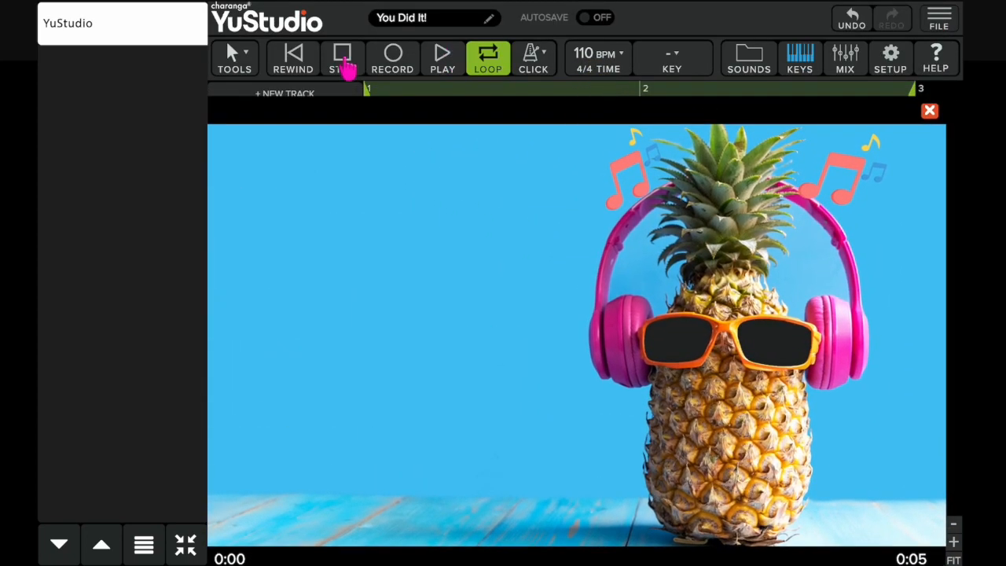
pyautogui.click(442, 63)
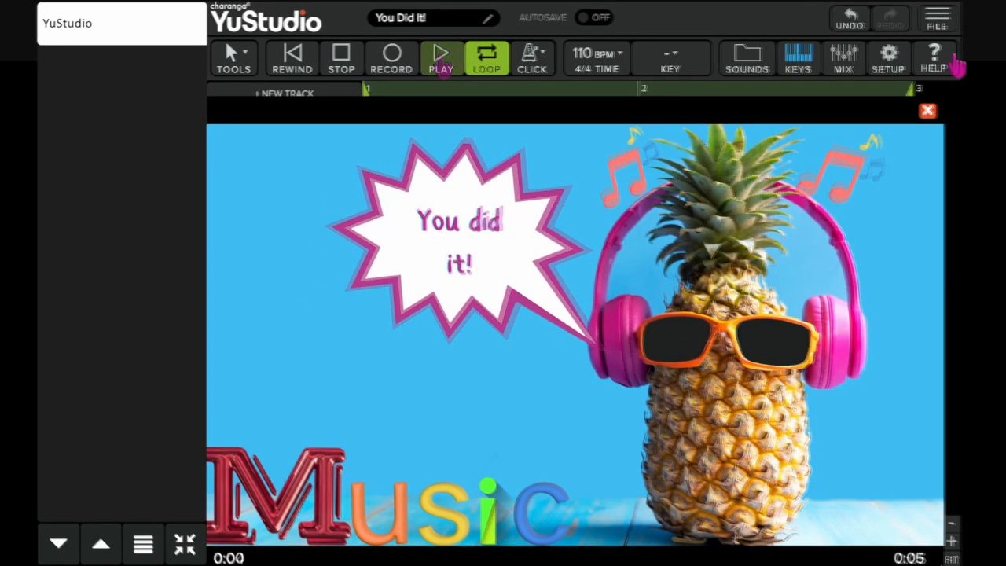
# Step: Start exporting the You Did It! project as a WAV file
pyautogui.click(936, 19)
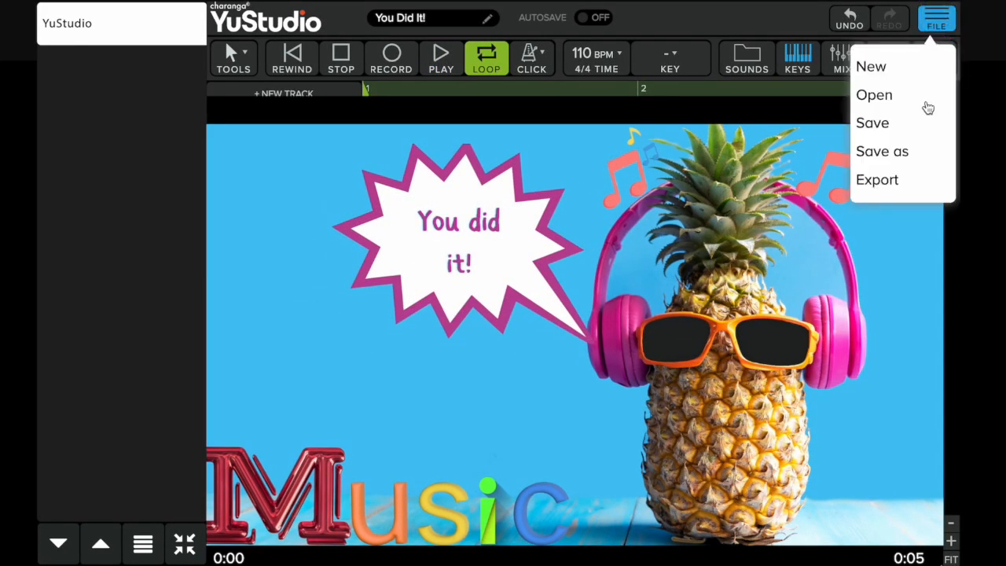
pyautogui.click(901, 184)
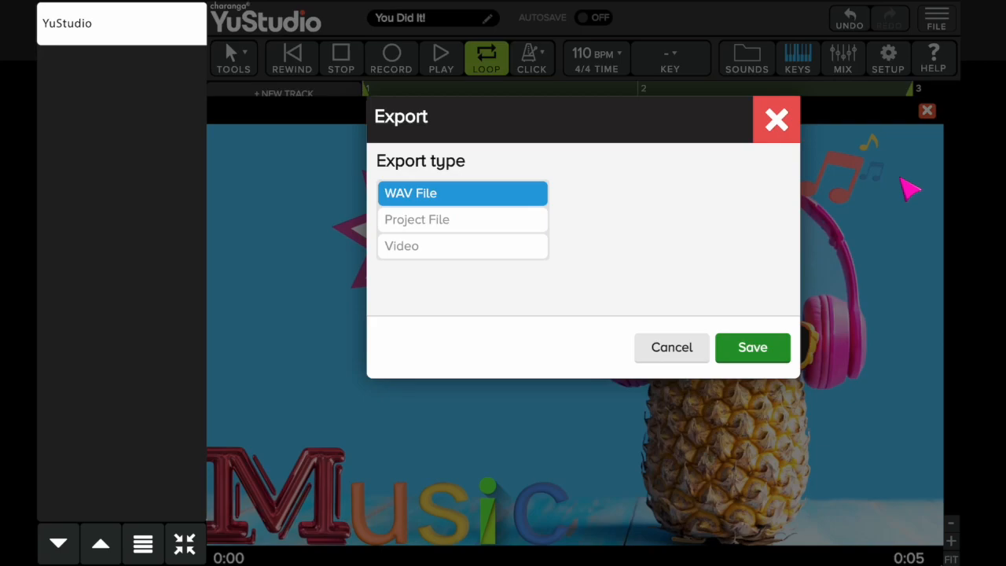